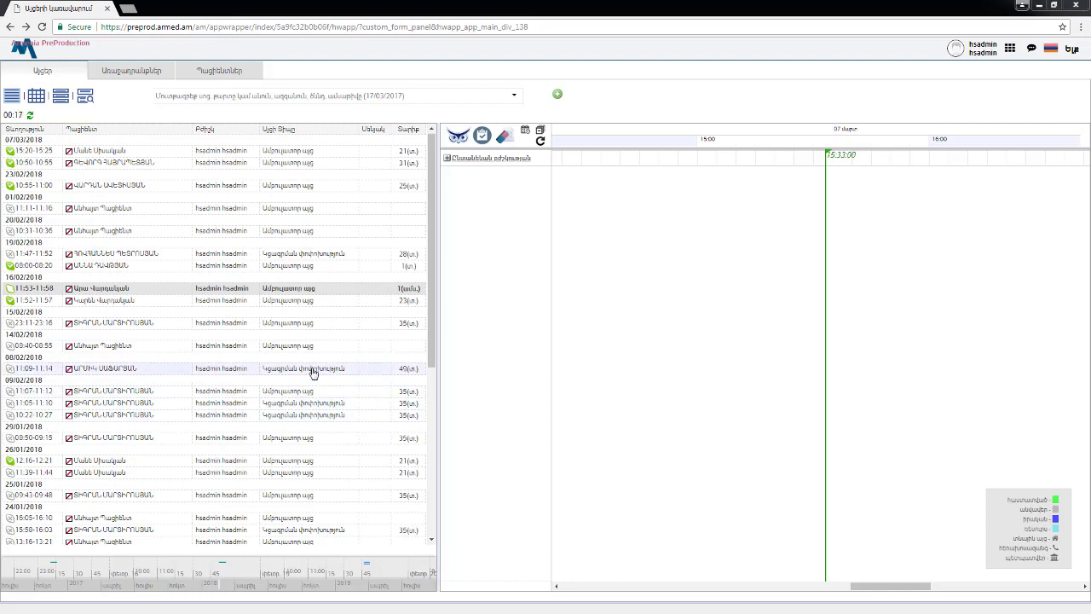
Start a new visit and select its patient by searching for the patient's full name and date of birth.
click(482, 138)
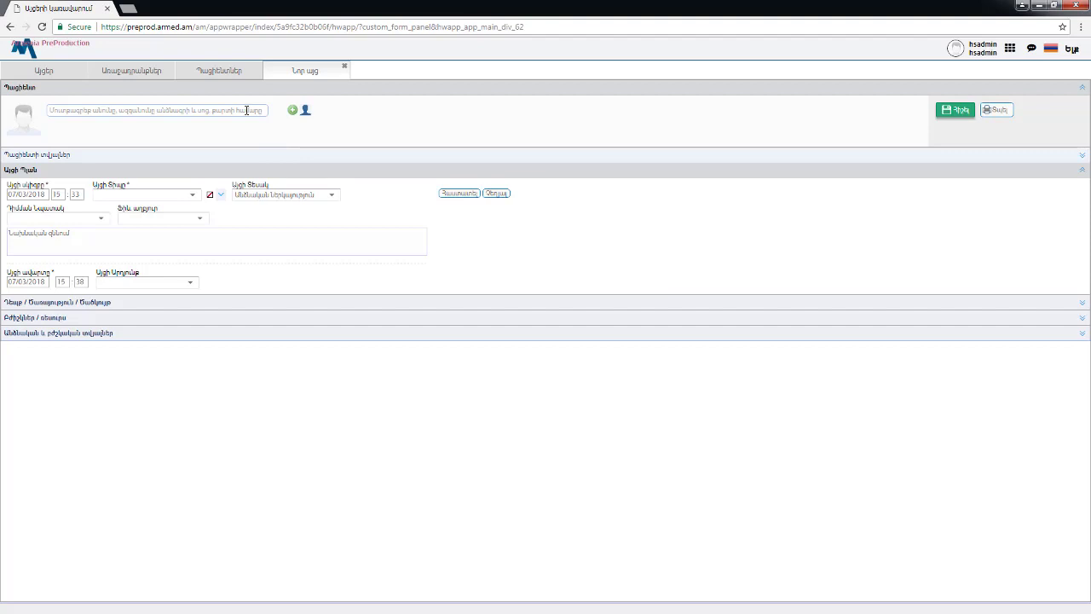
click(247, 111)
text(Պողոս Պողոսյան 04/01/1952)
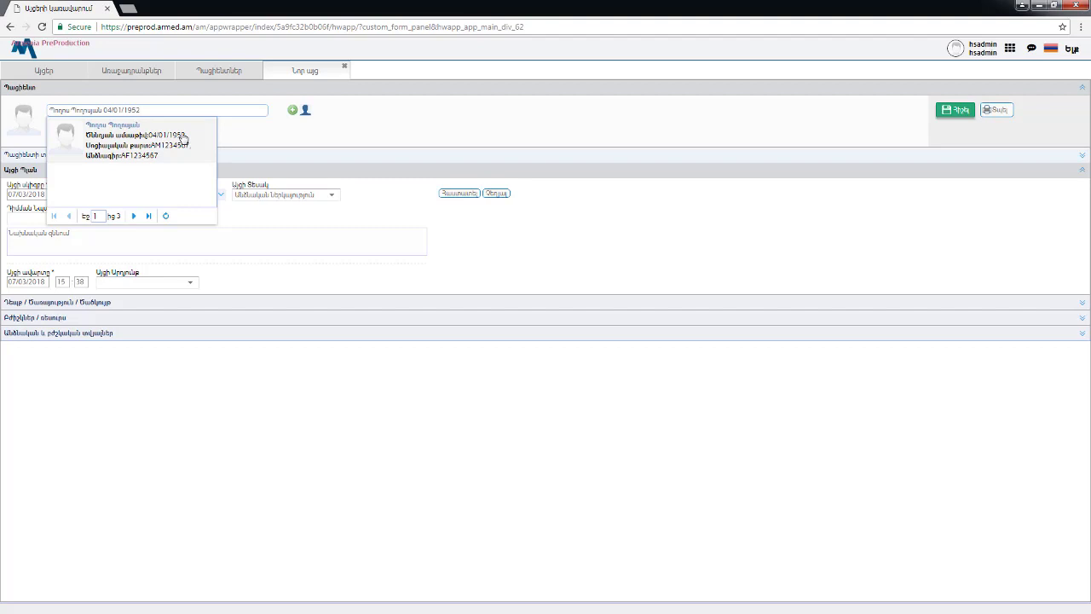
click(183, 138)
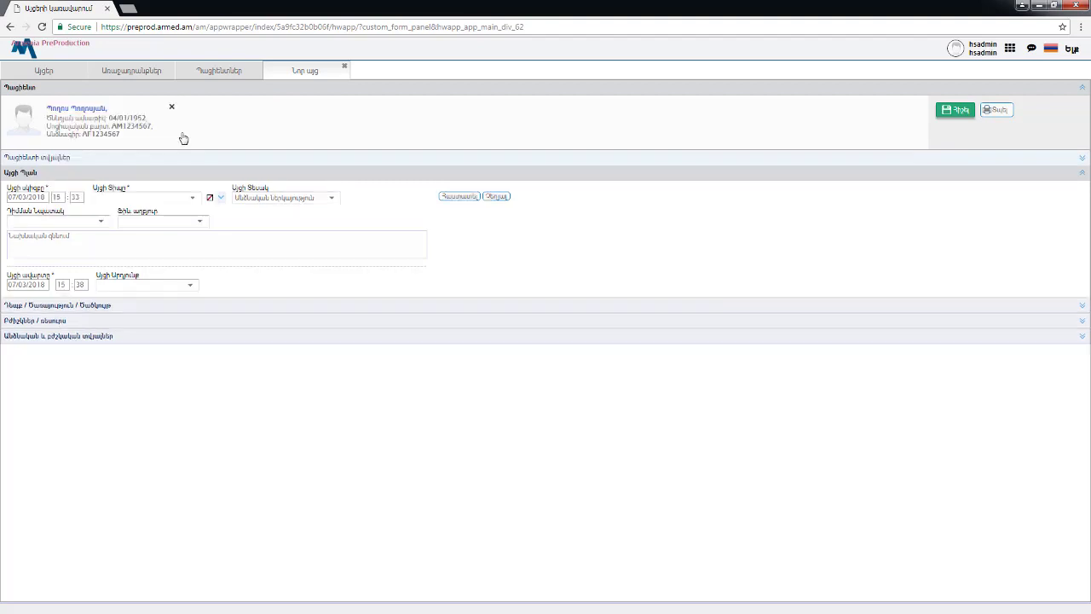
Set the visit type to Ամբուլատոր այց (outpatient visit) and confirm the visit plan.
click(196, 199)
click(185, 231)
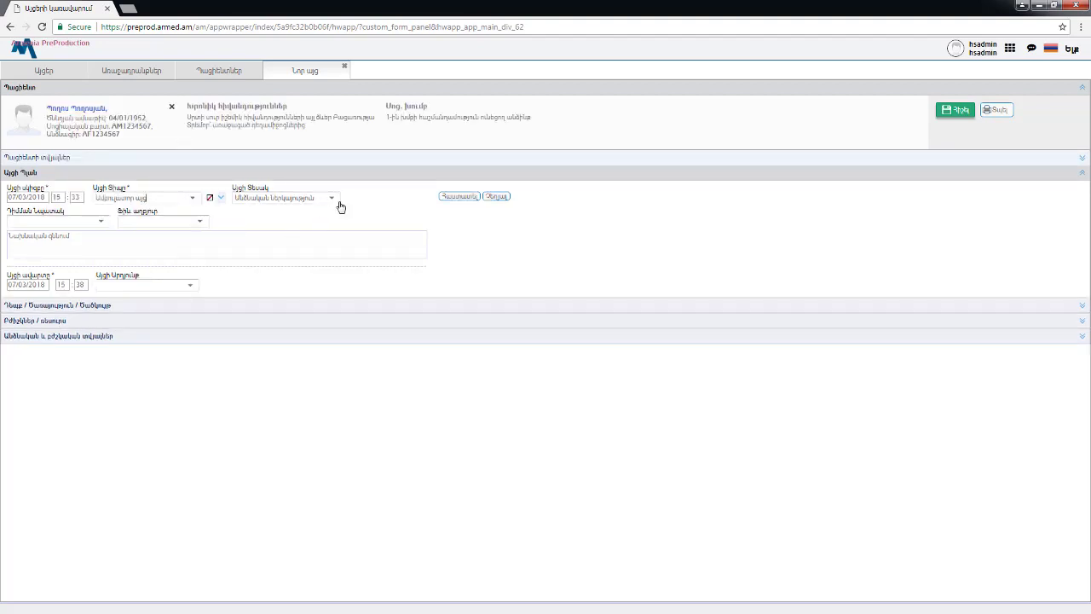
click(459, 198)
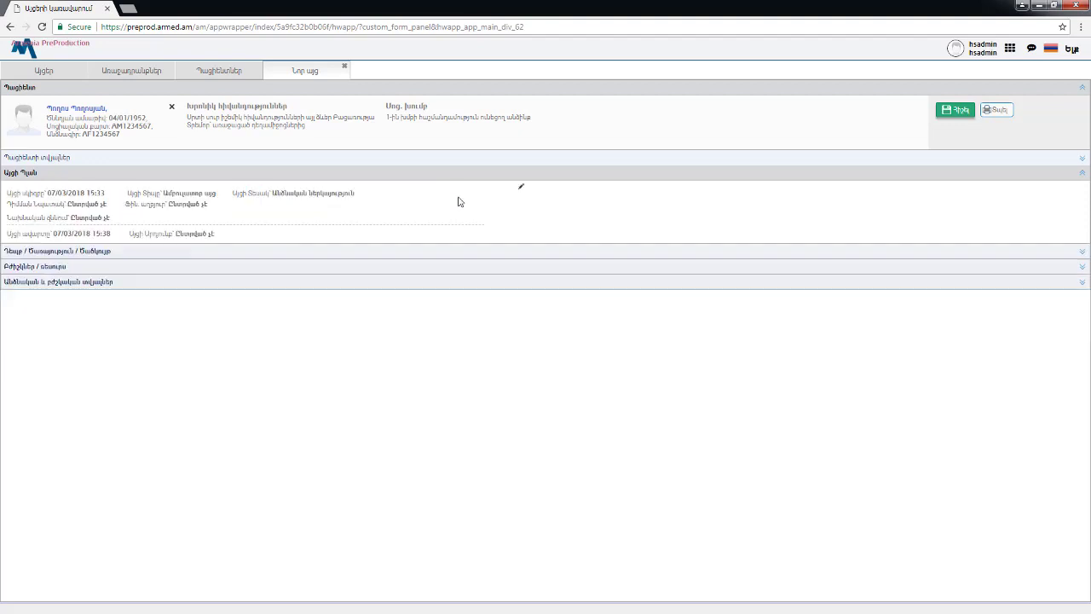
Add a new ICD 10 case to the visit by searching "զնն" and choosing general medical examination Z00.0, confirm it and save the visit.
click(134, 252)
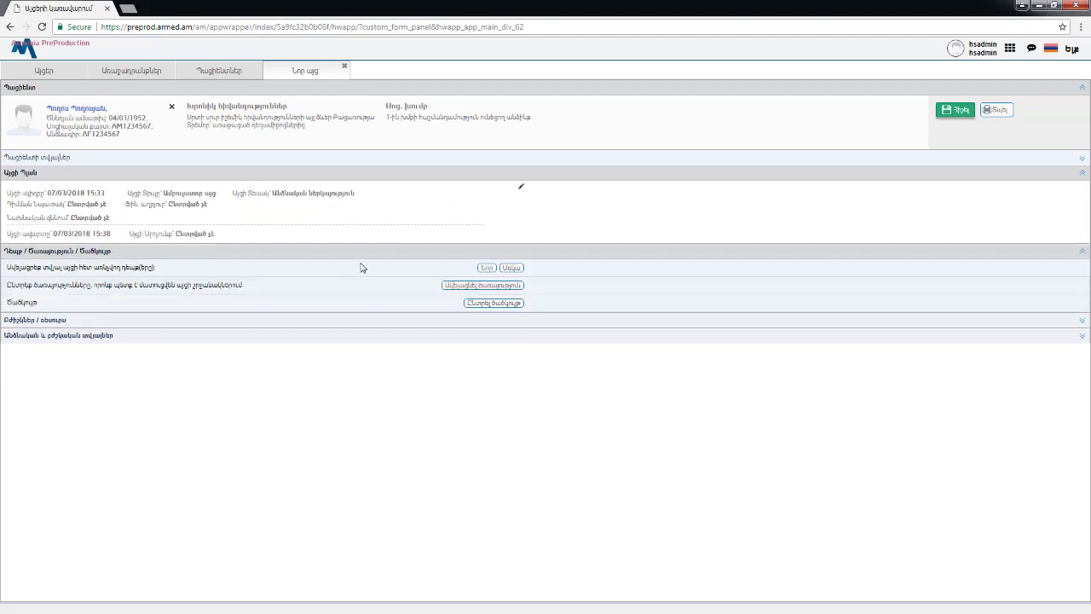
click(487, 268)
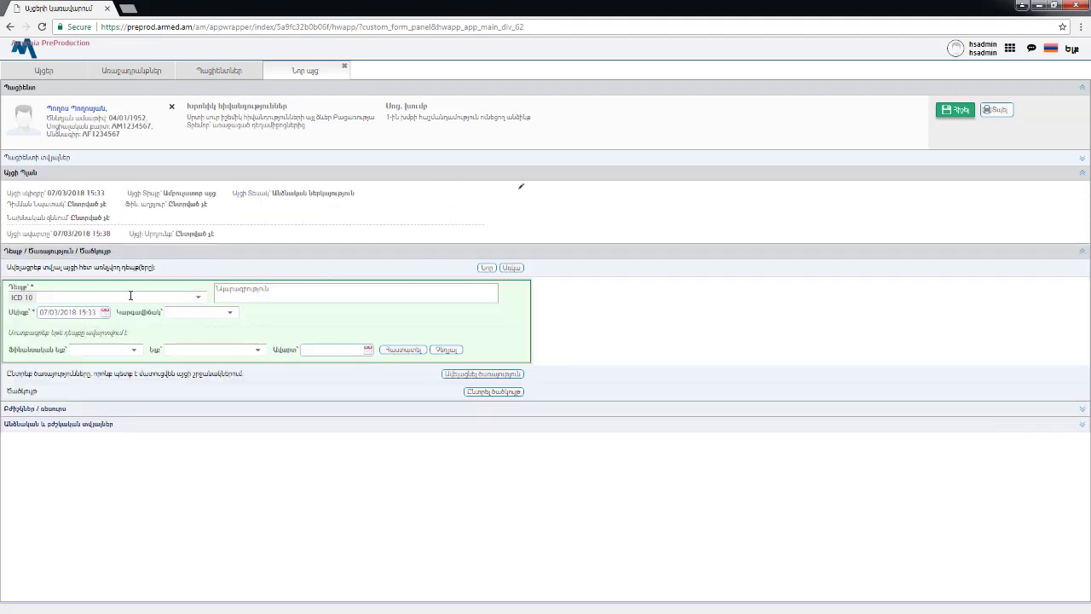
text(զնն)
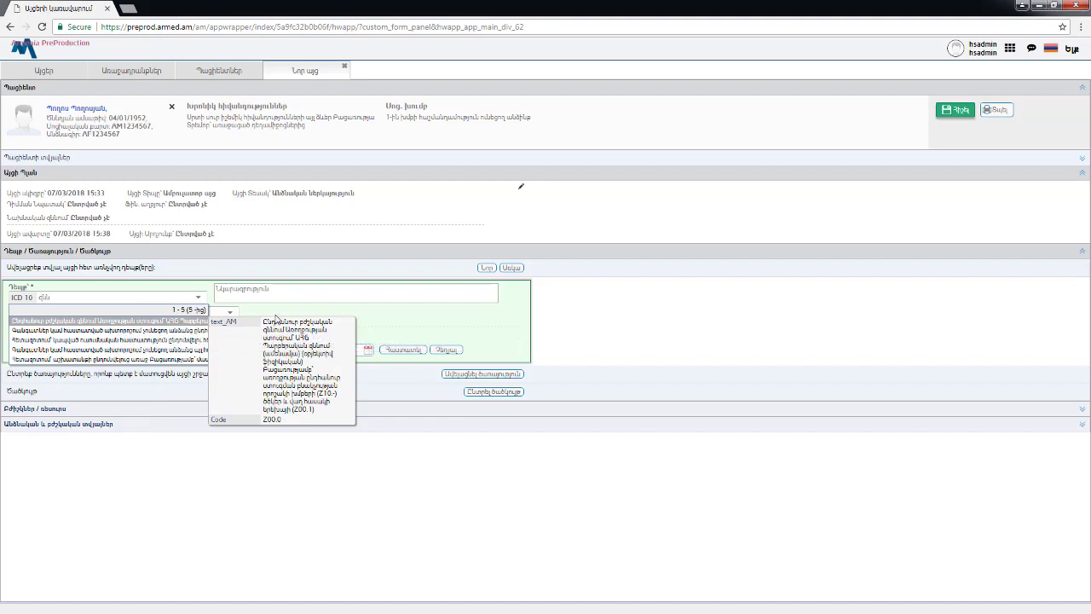
click(189, 322)
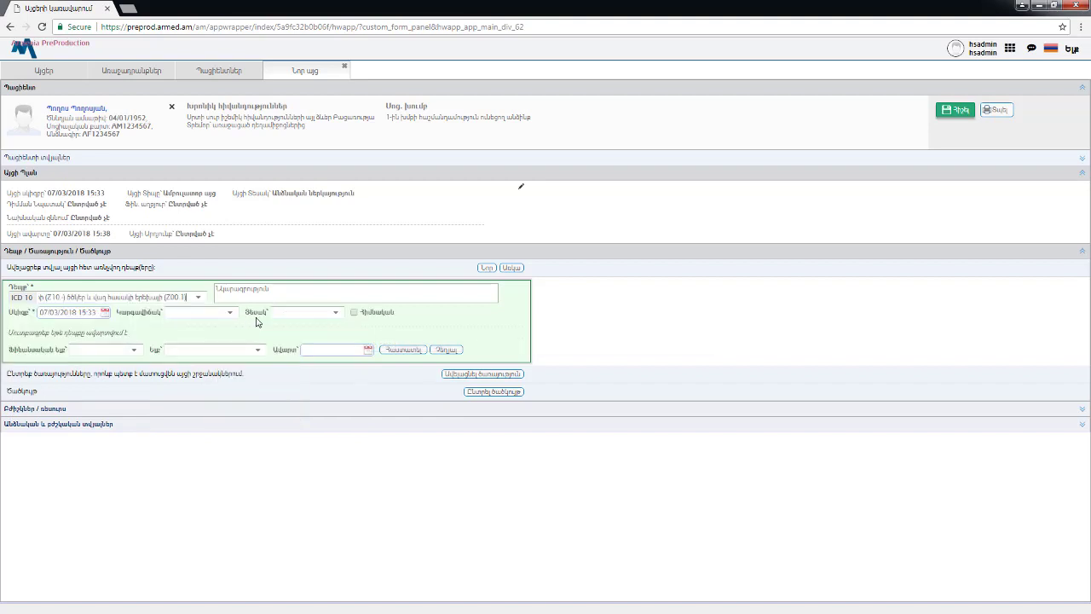
click(404, 350)
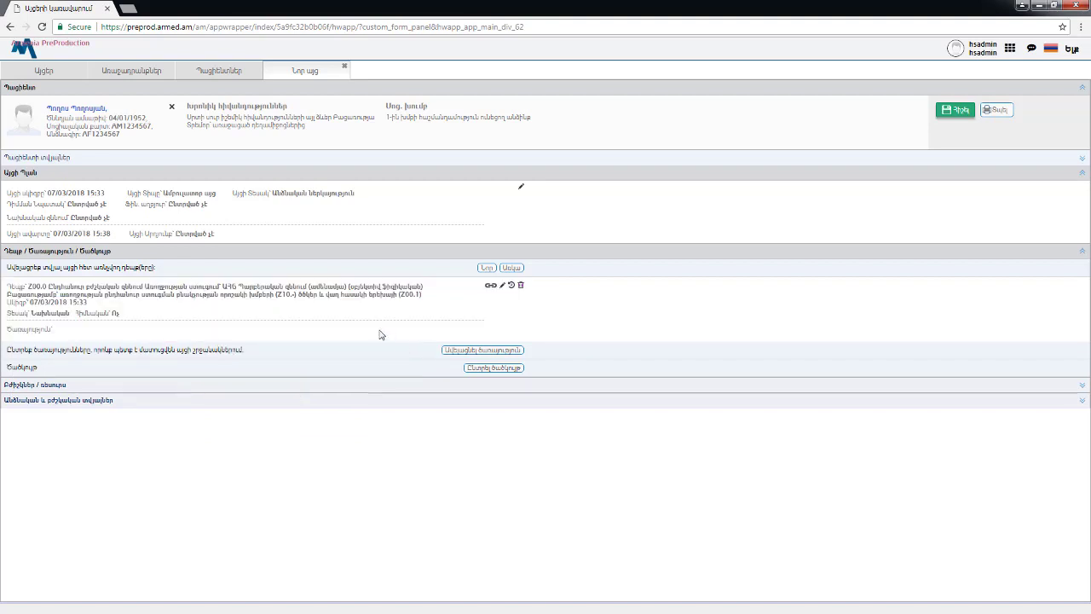
click(952, 110)
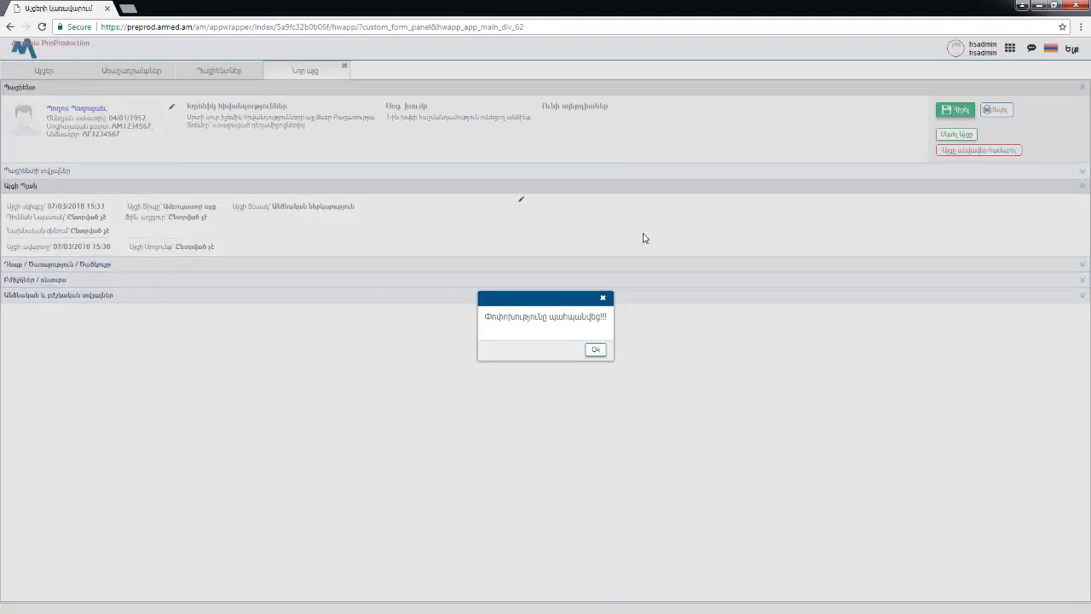
click(595, 349)
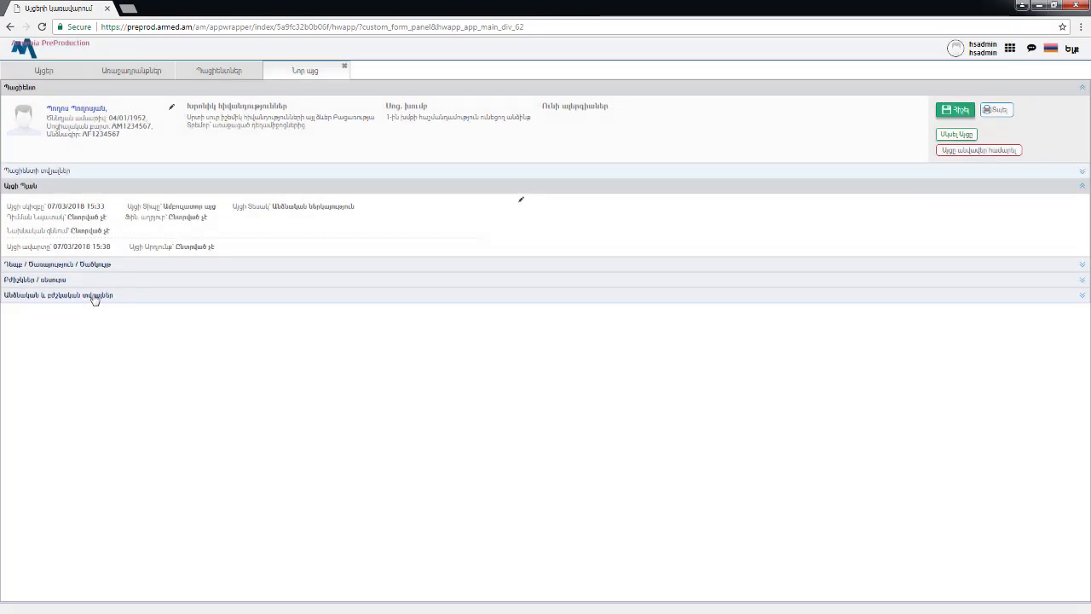
Expand the visit's personal and medical data and save a patient admission document in the ԶՆՆՈՒՄ (examination) section.
click(55, 295)
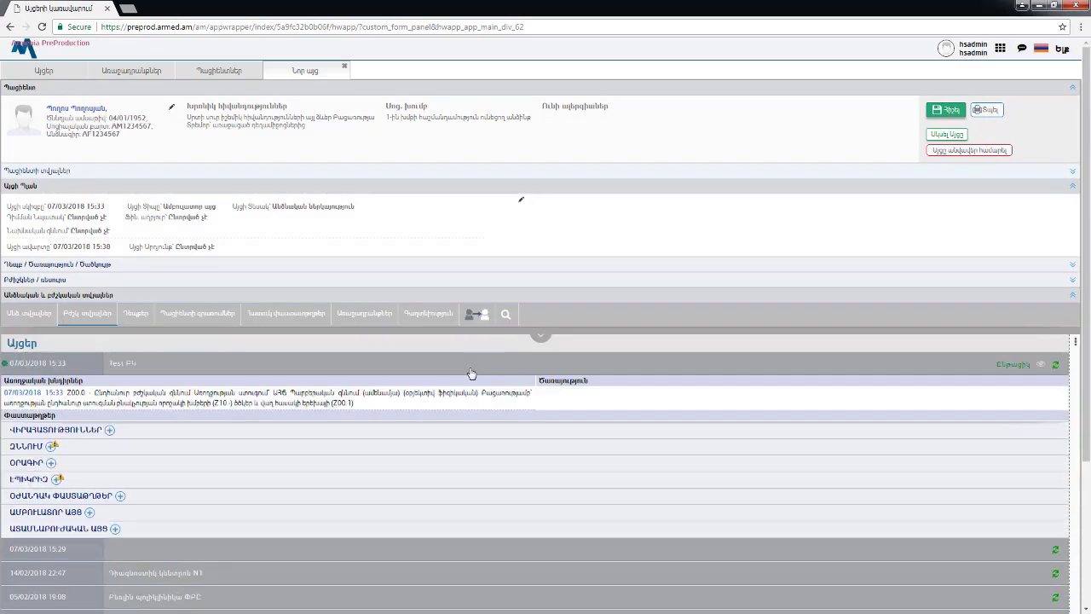
click(50, 446)
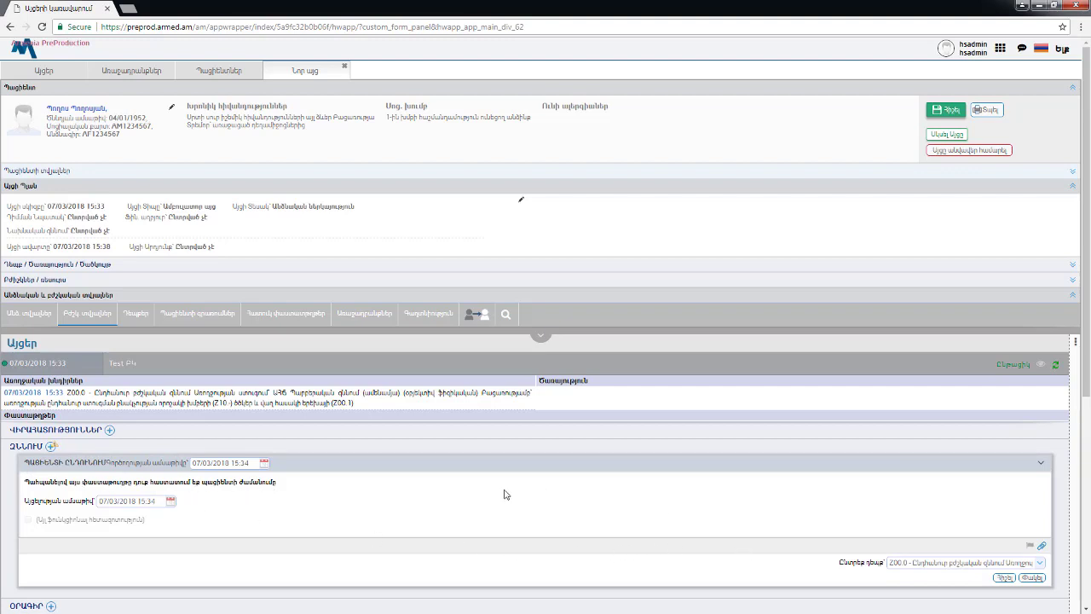
click(1004, 577)
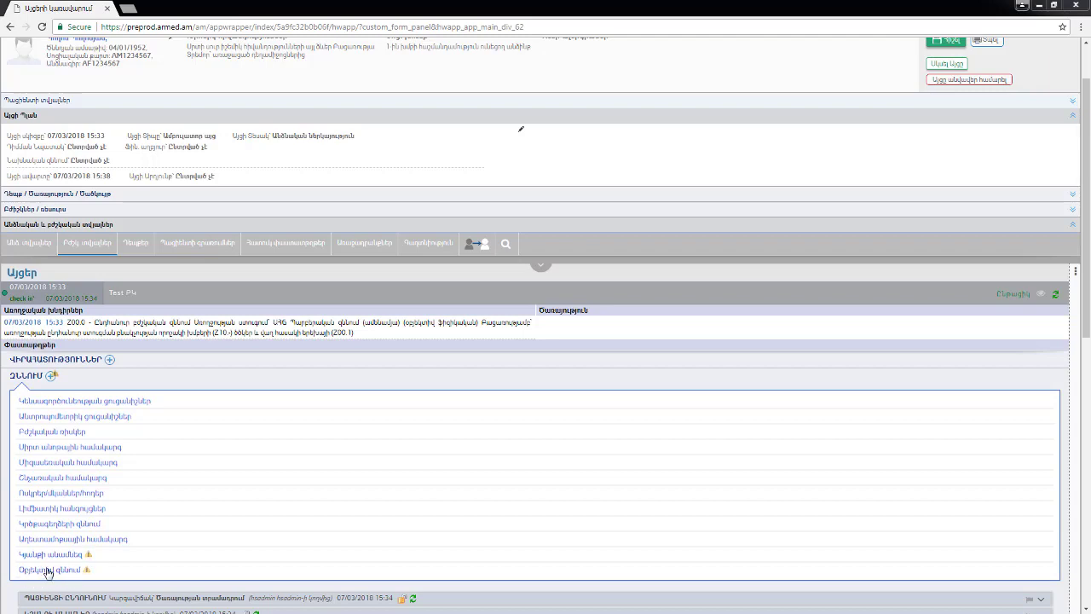
Open a new Օբյեկտիվ զննում (objective examination) form in the ԶՆՆՈՒՄ section.
click(48, 569)
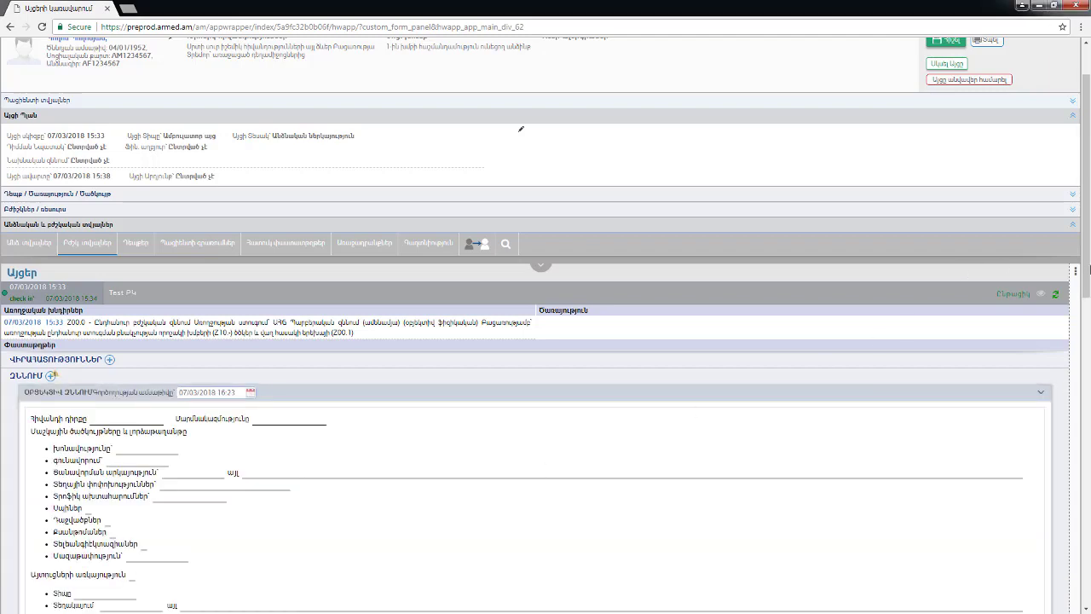
drag(1088, 269, 1088, 367)
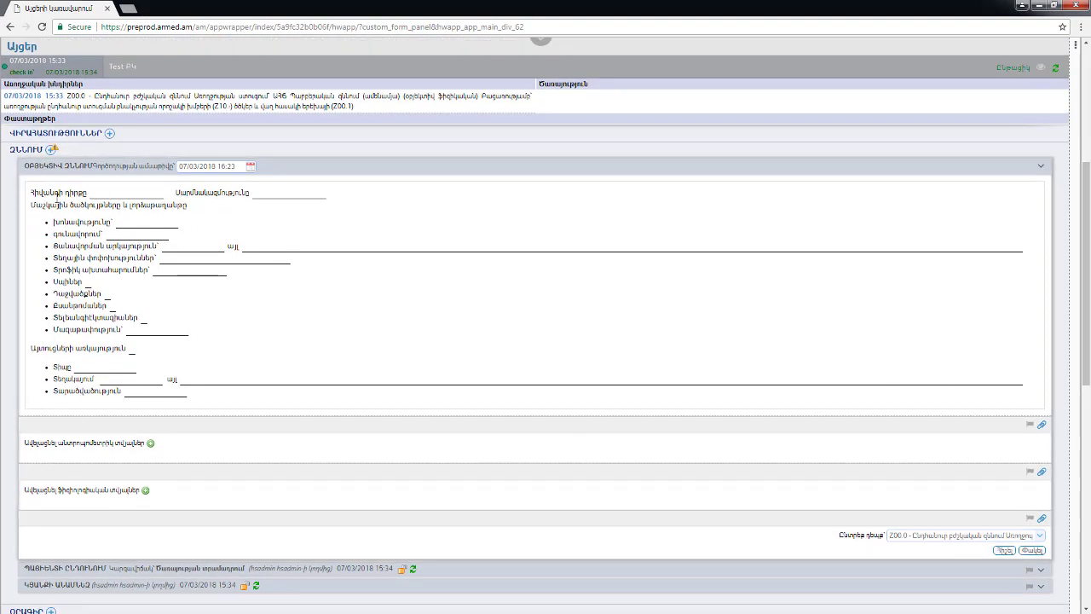
Examine the available choices for patient position, body build, skin moisture, colour, local changes and trophic lesions in the objective examination form.
click(148, 193)
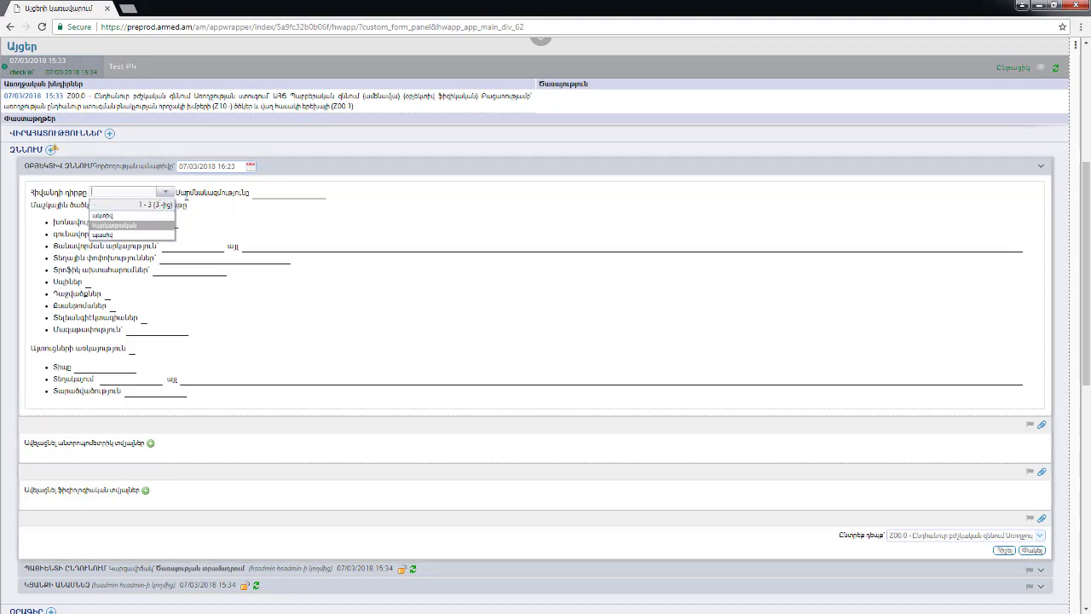
click(296, 193)
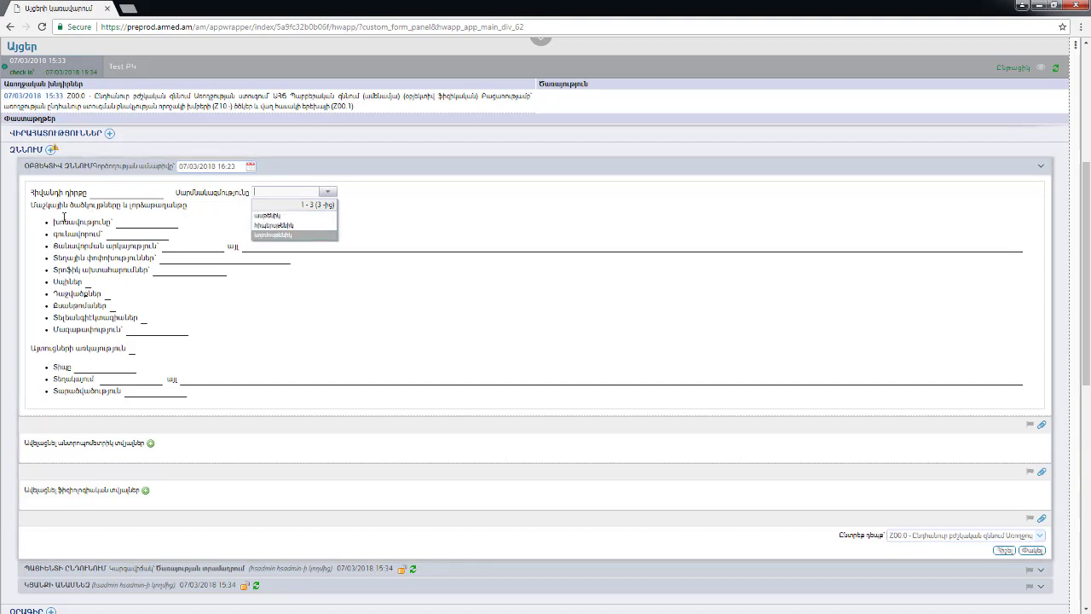
click(152, 224)
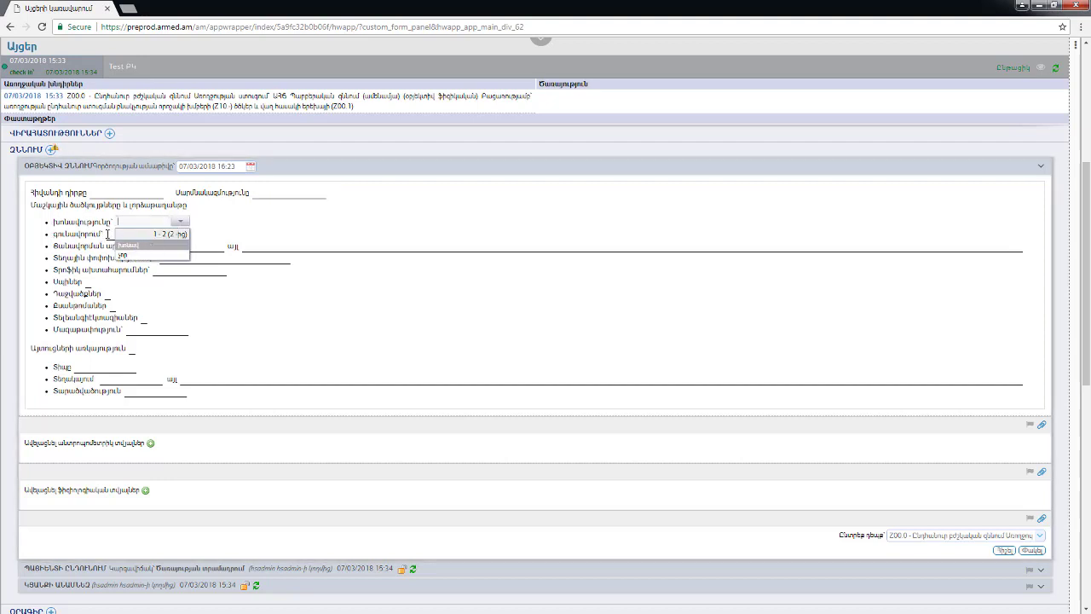
click(109, 233)
click(171, 233)
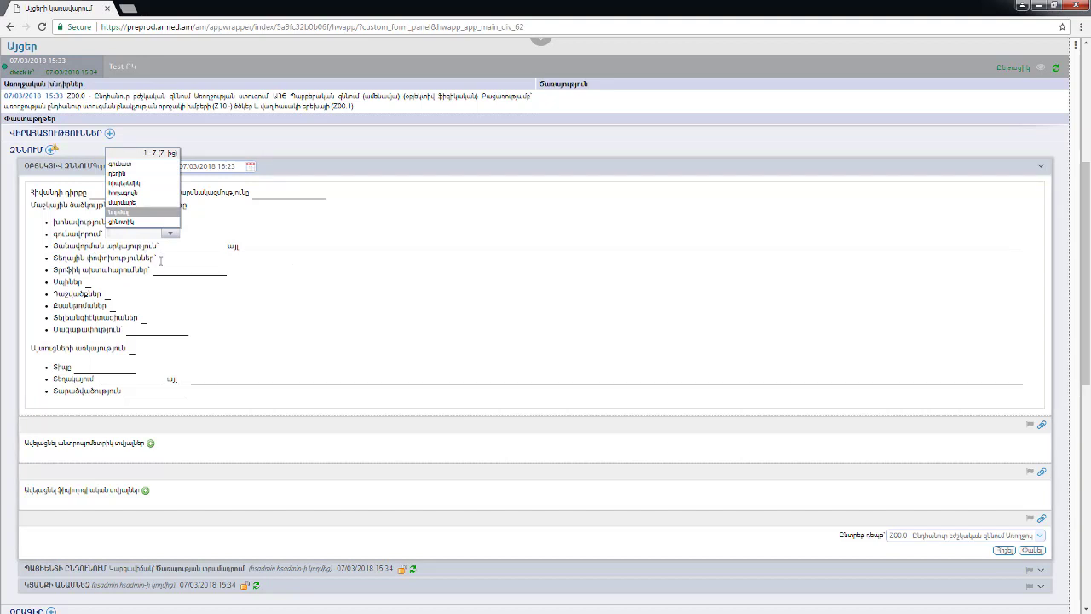
click(180, 263)
click(282, 259)
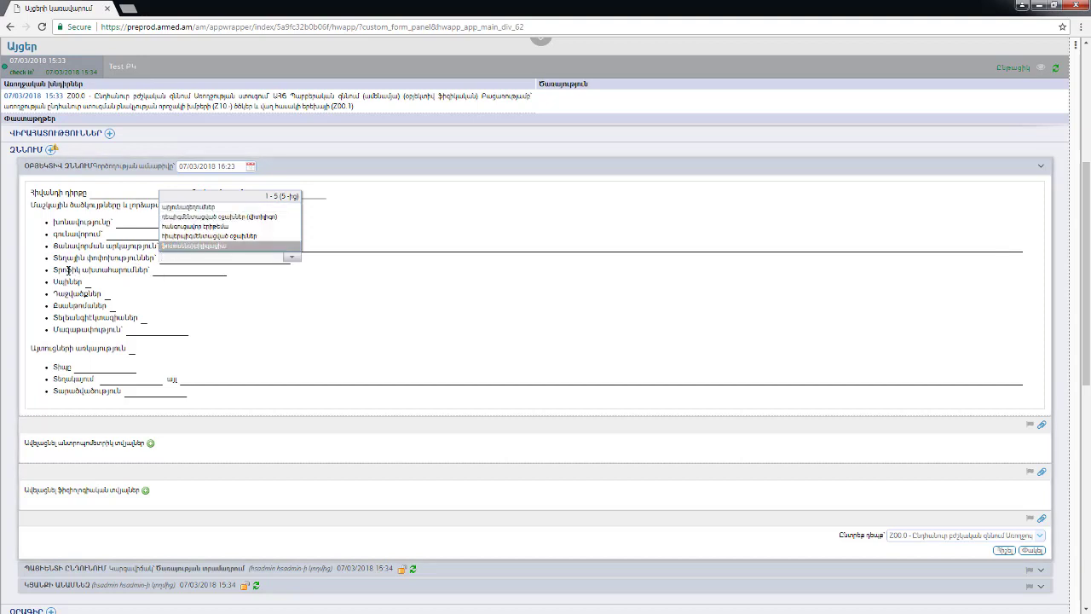
click(213, 276)
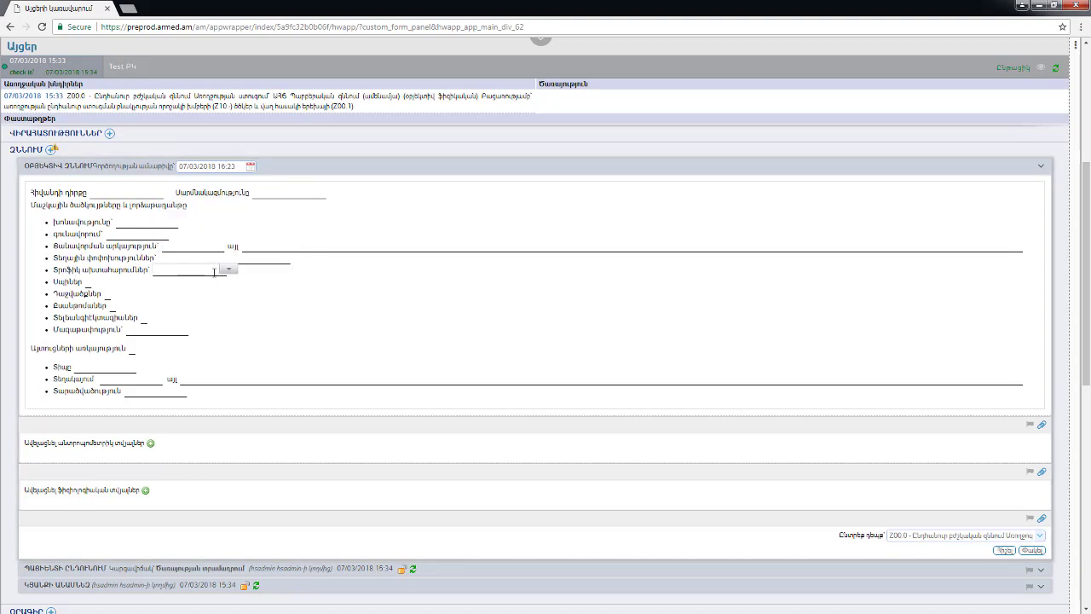
click(134, 245)
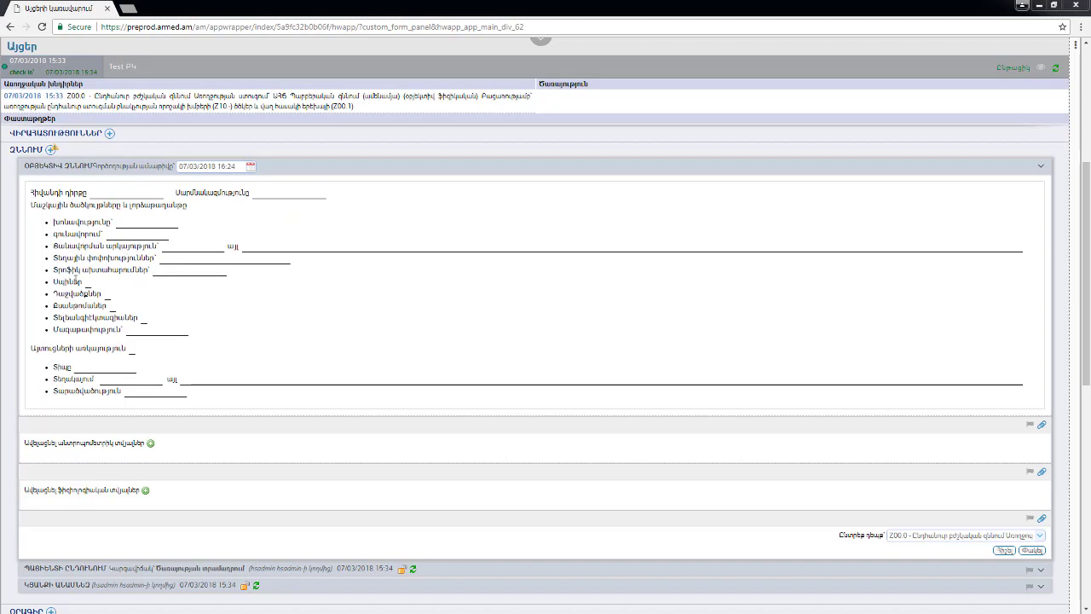
Set Սպիներ (scars), Տելեանգիէկտազիաներ (telangiectasias) and Այտուցների առկայություն (presence of edema) to Այո.
click(91, 280)
text(Այո)
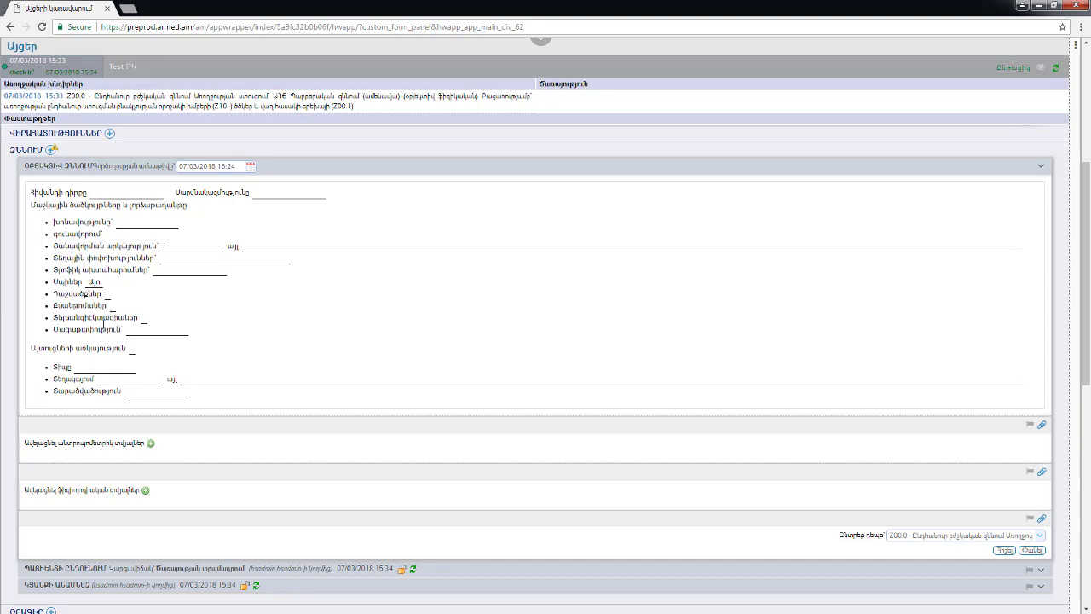
click(146, 323)
text(Այո)
click(173, 330)
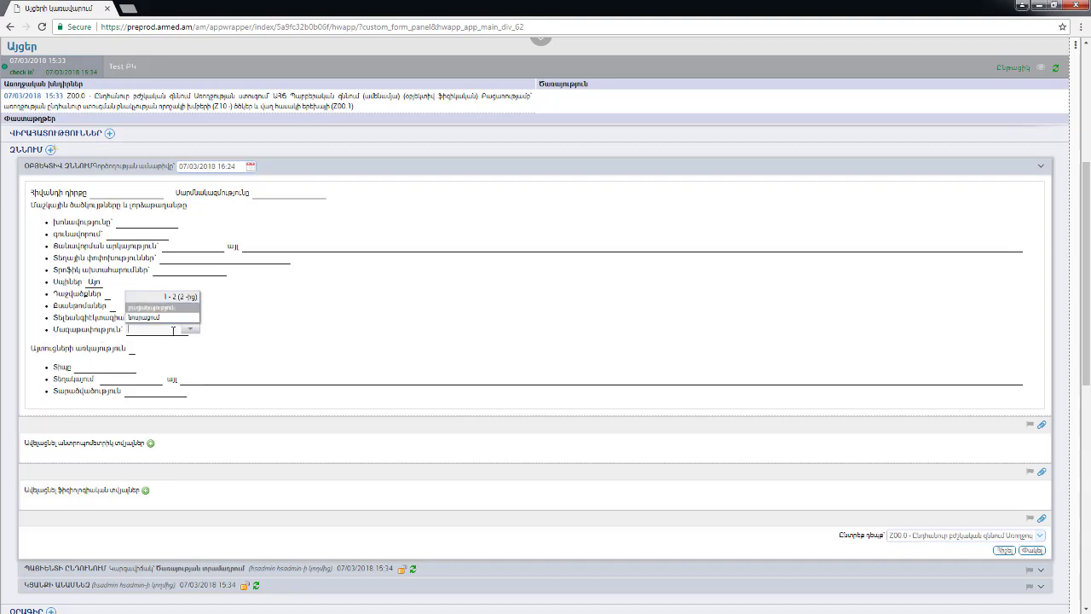
click(133, 350)
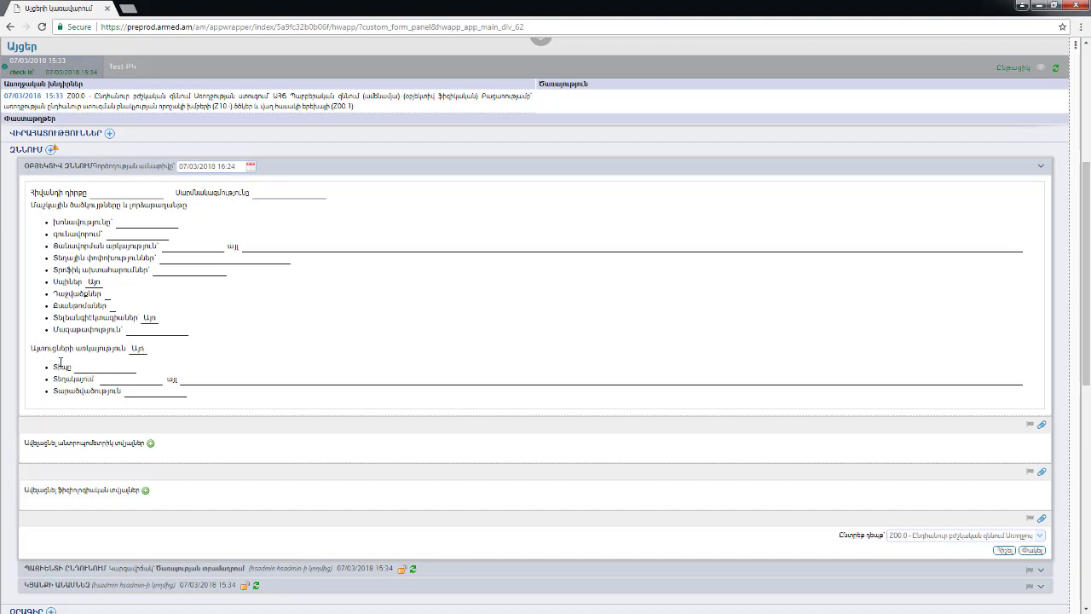
Examine the choices for edema type and spread and the free-text field for other edema locations.
click(134, 369)
click(135, 369)
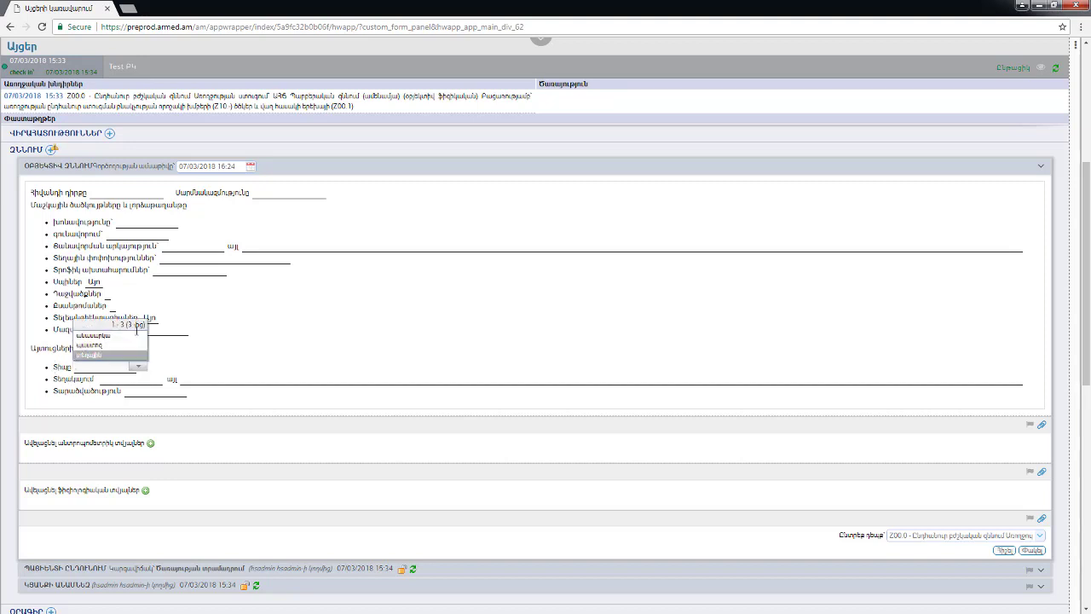
click(155, 393)
click(187, 389)
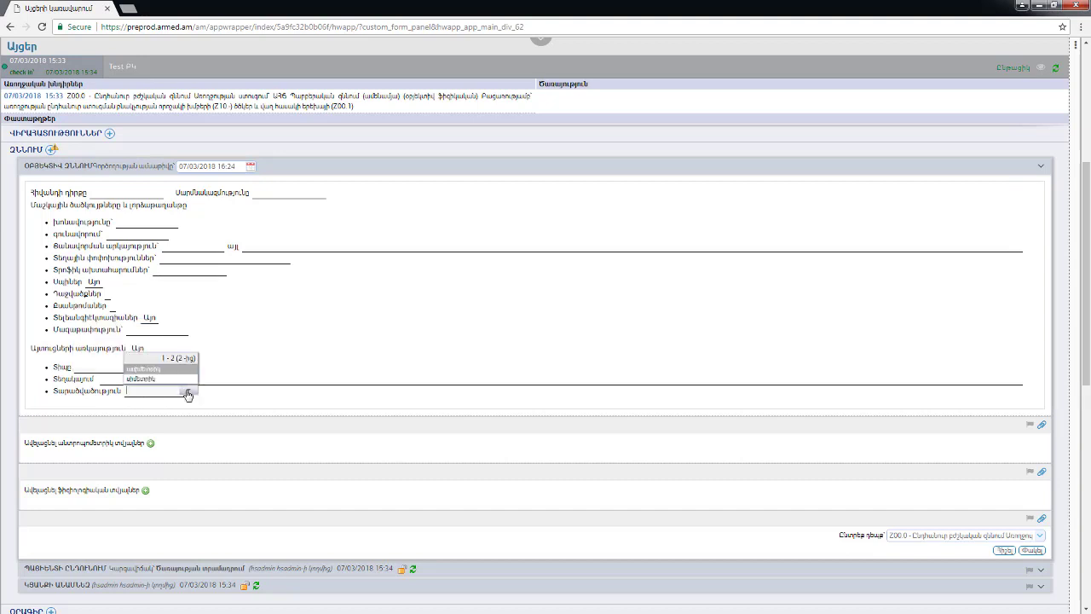
click(232, 383)
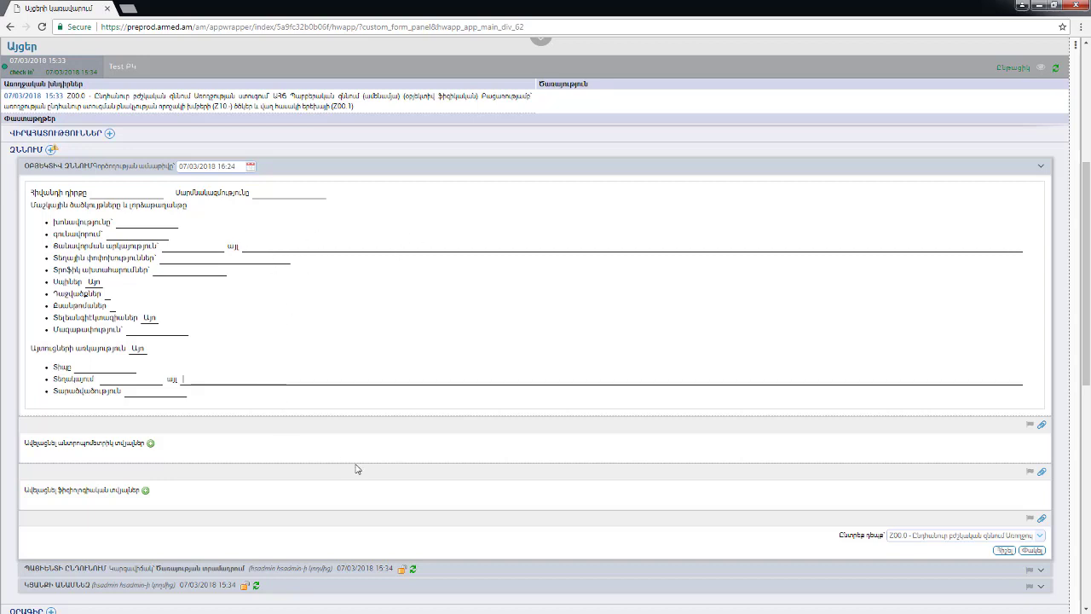
Add a Քաշ (weight) measurement of 60 կգ to the anthropometric data of the objective examination form.
scroll(187, 343, down, 2)
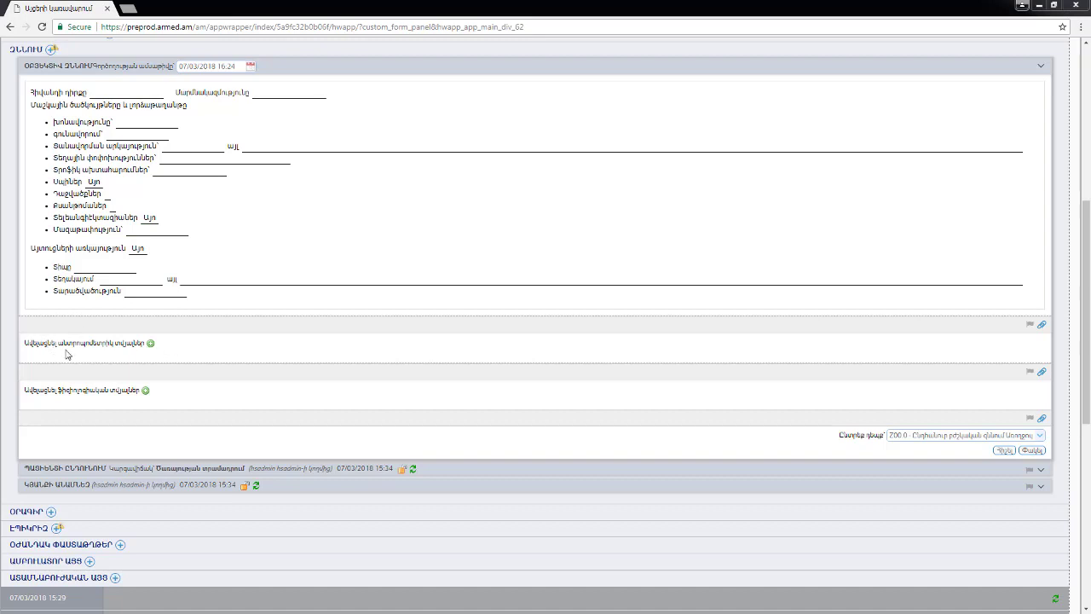
click(150, 344)
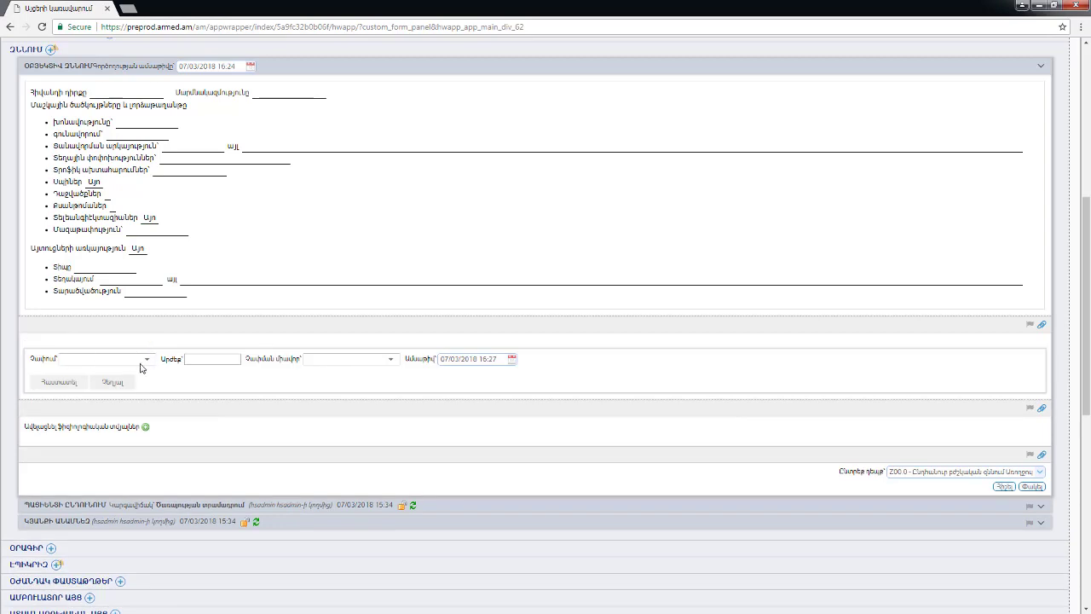
click(148, 361)
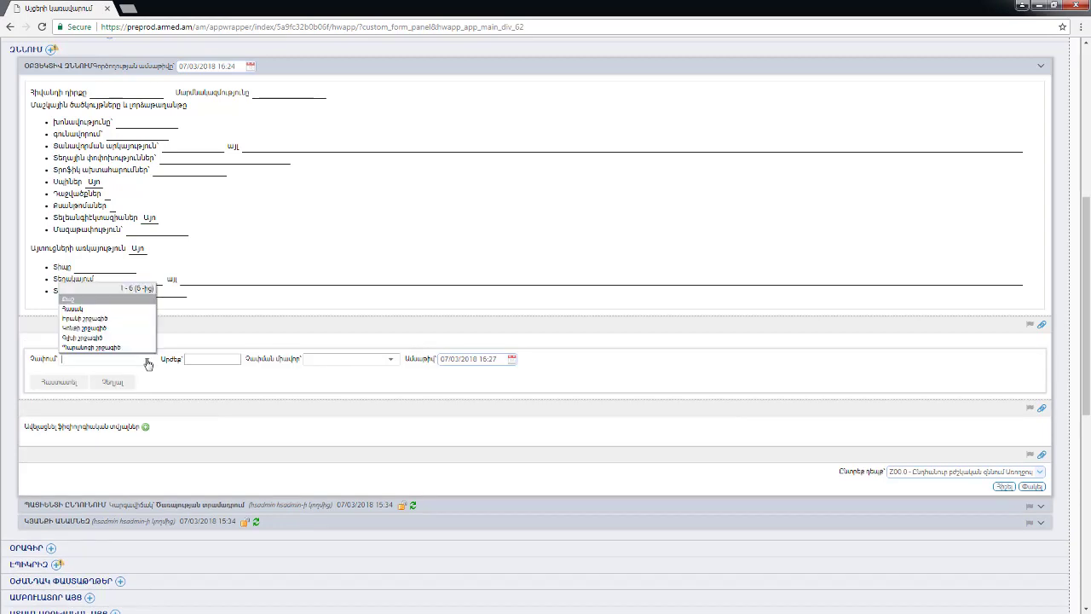
click(137, 304)
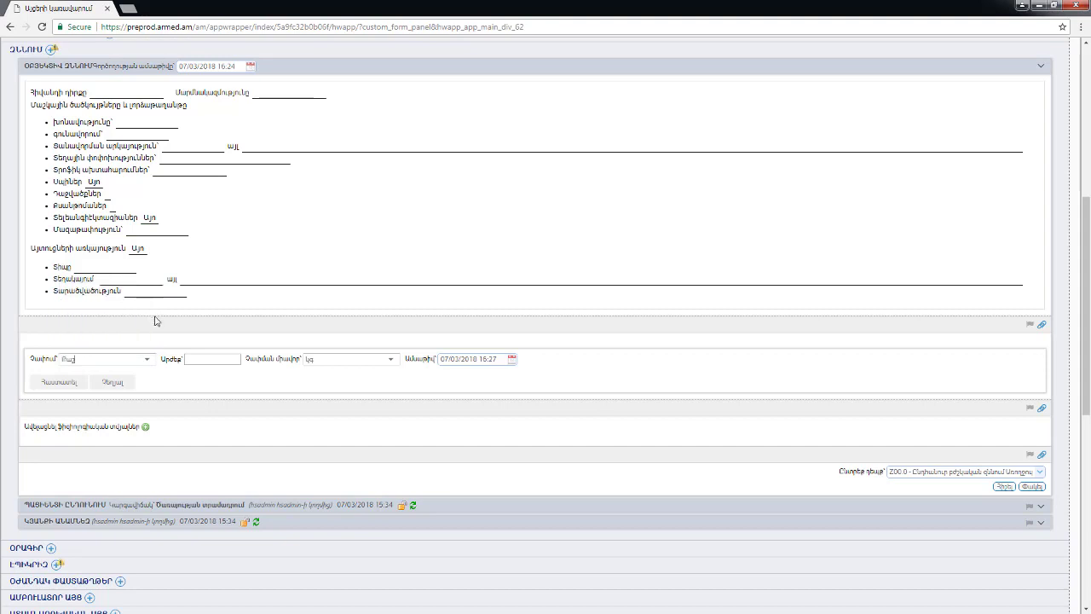
click(212, 360)
text(6)
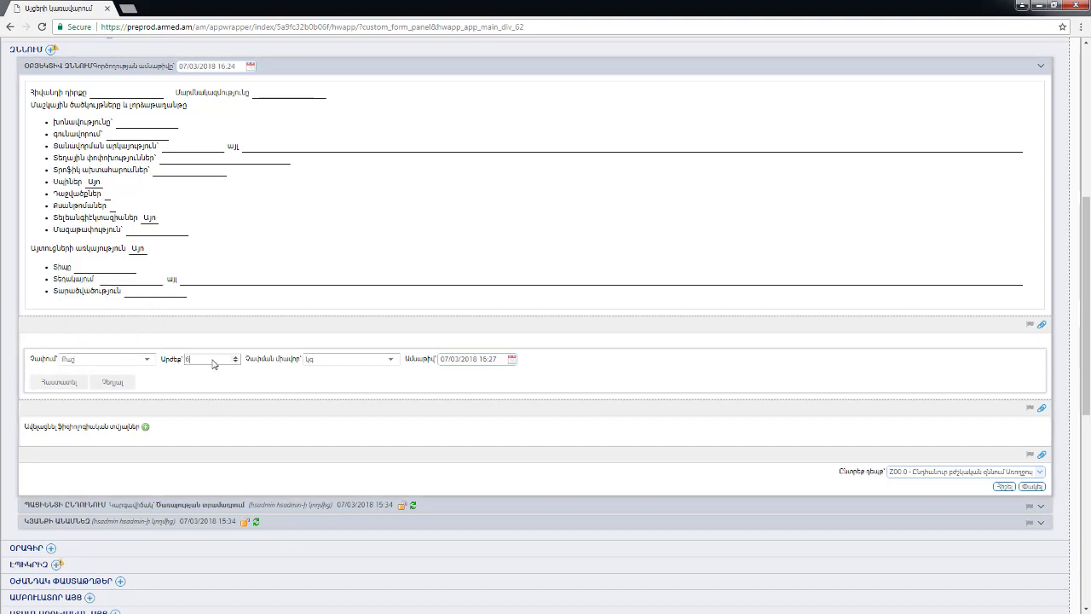
text(0)
click(513, 361)
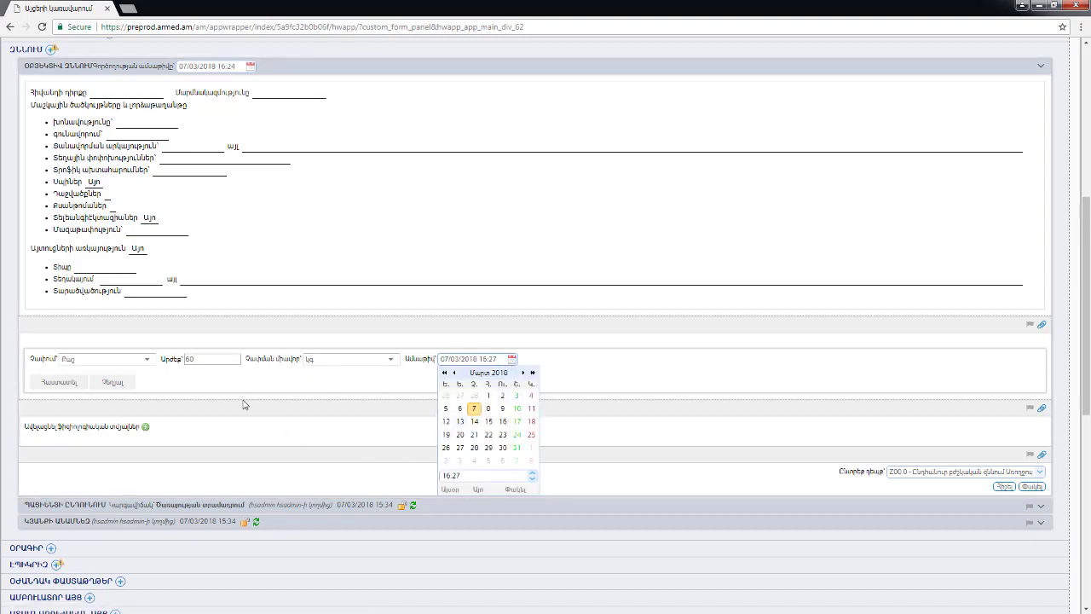
click(69, 386)
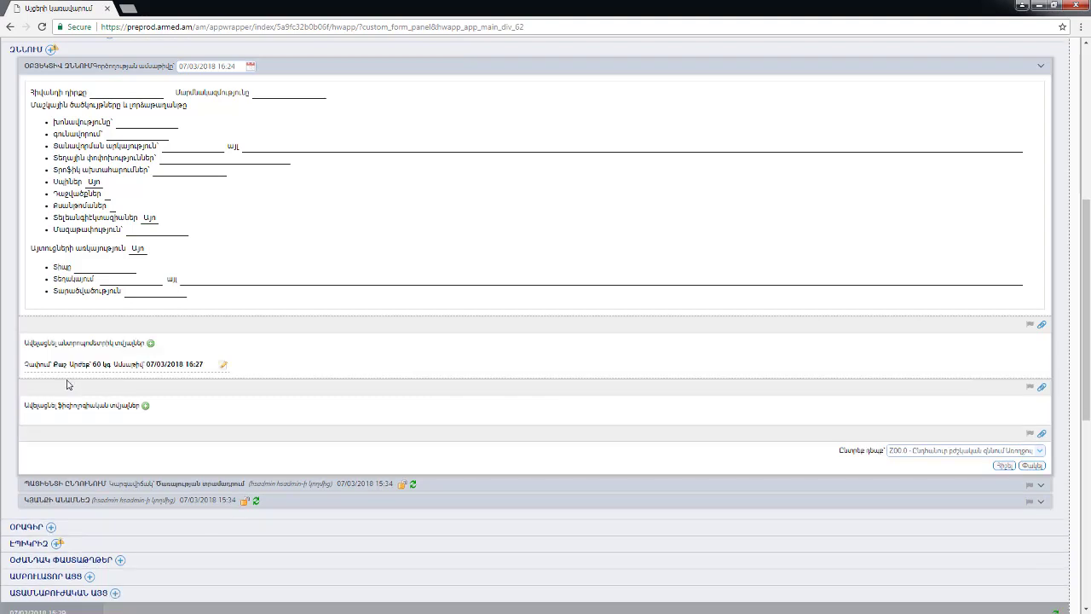
Edit the recorded Քաշ (weight) entry and set its value to 61 կգ.
click(223, 366)
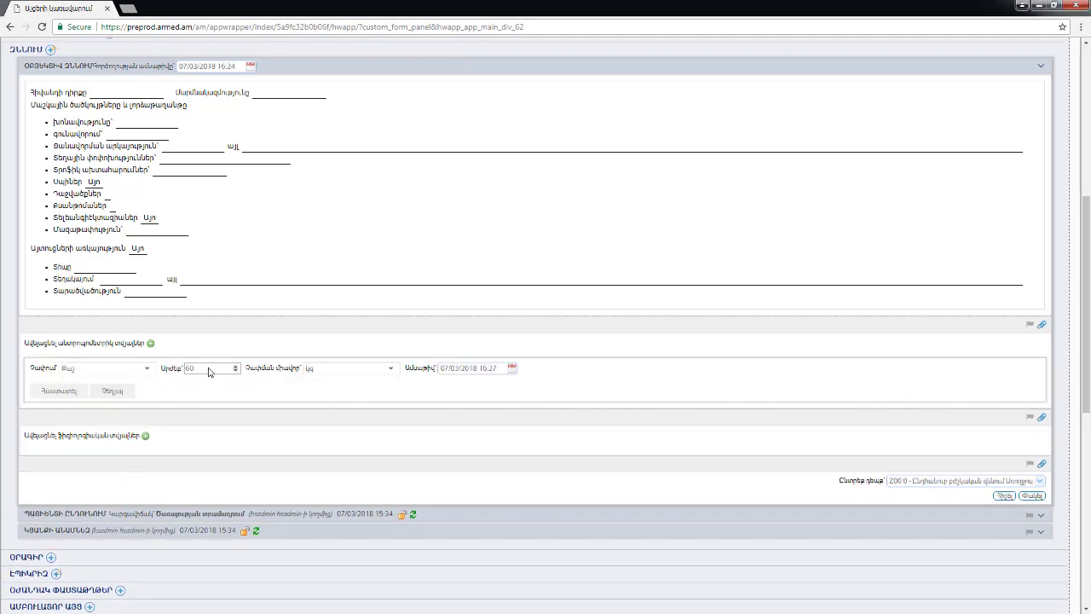
text(1)
click(62, 391)
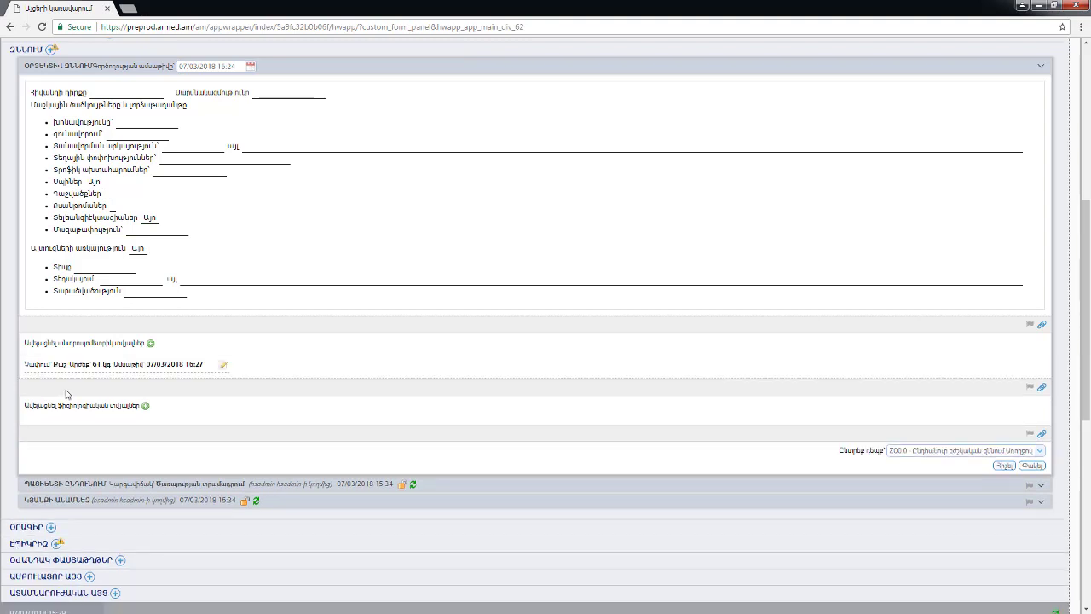
Add a Հասակ (height) measurement of 170 սմ to the anthropometric data.
click(150, 344)
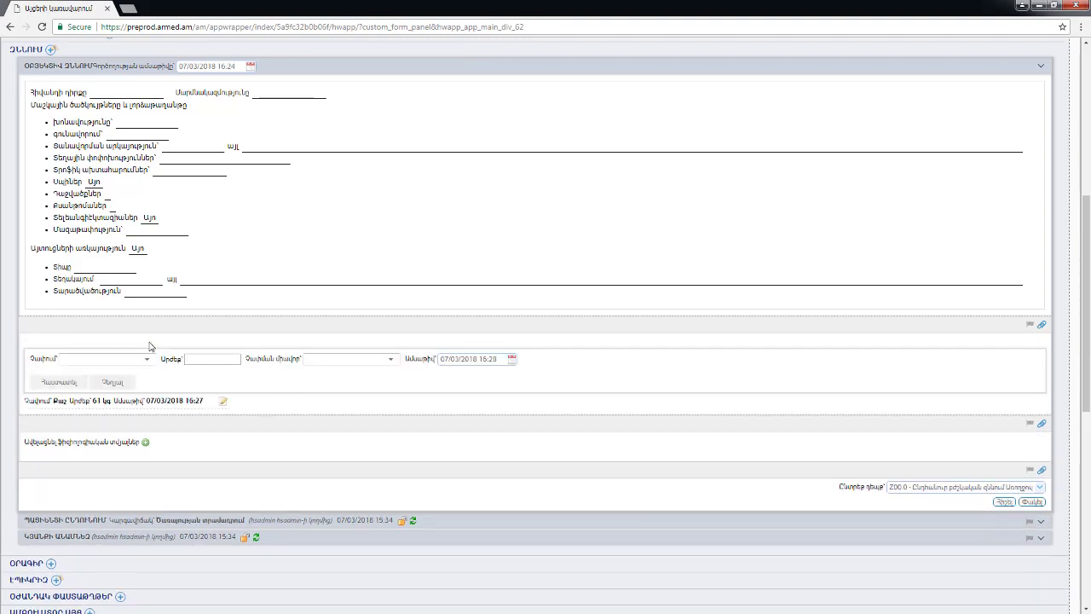
click(149, 361)
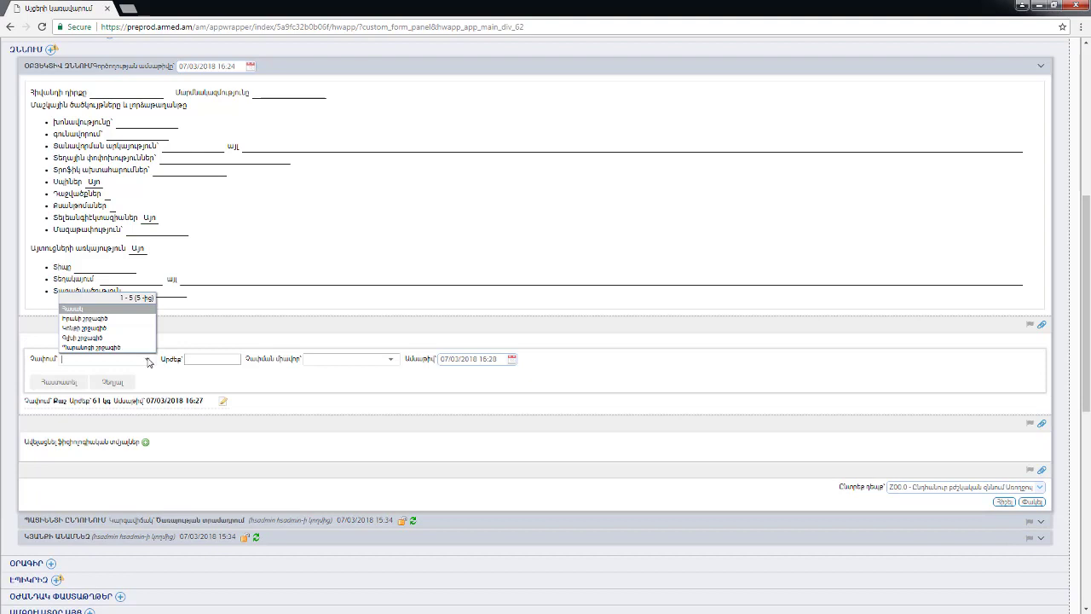
click(133, 310)
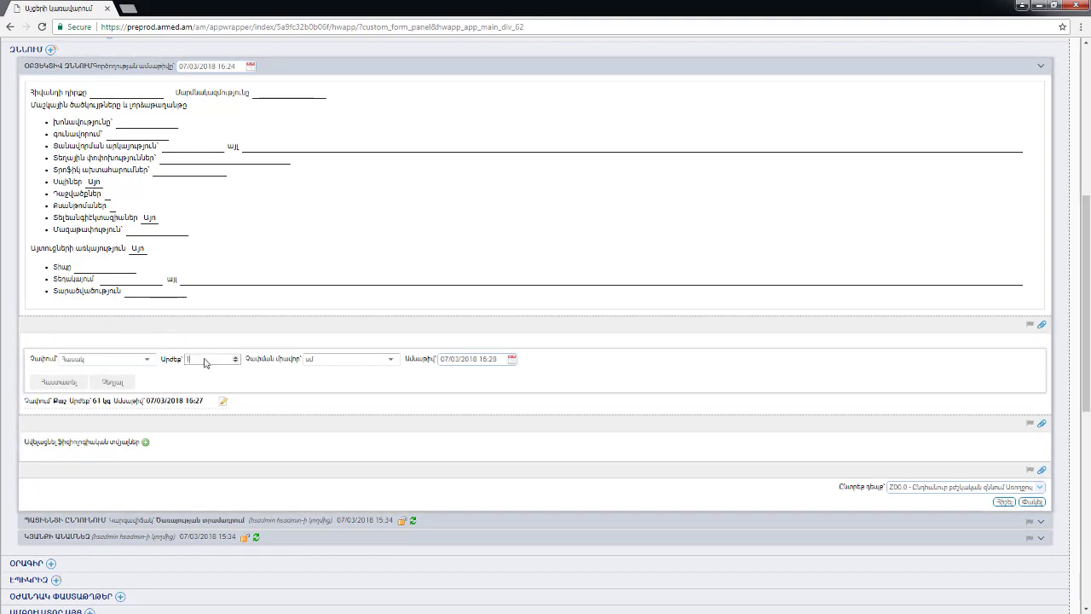
click(203, 363)
text(170)
click(68, 383)
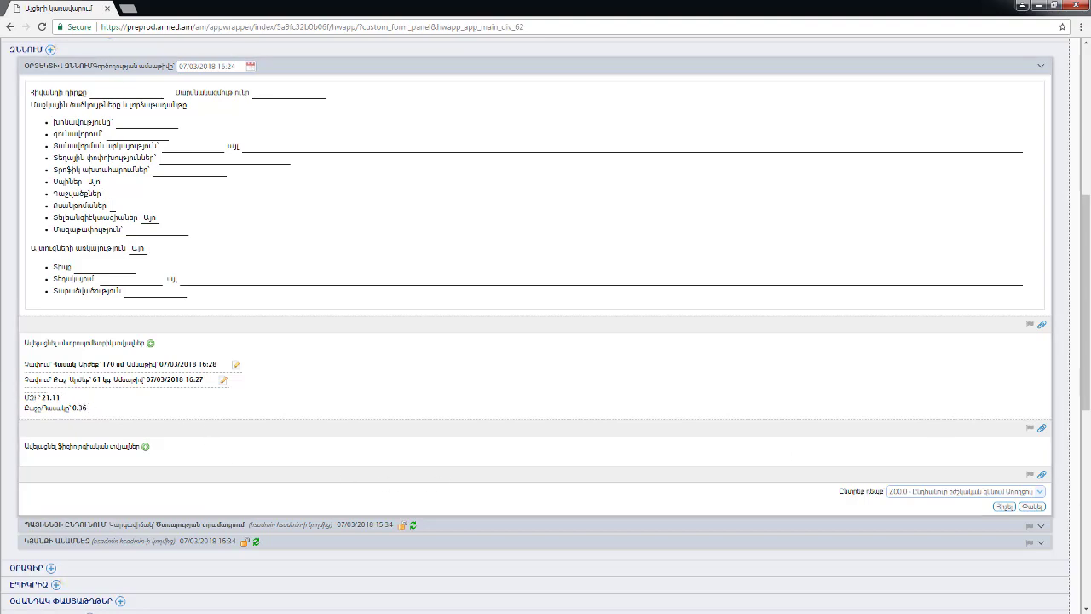
Add a Մարմնի ջերմաստիճան, անալ (rectal body temperature) measurement of 38 °C to the physiological data.
drag(1087, 392, 1088, 453)
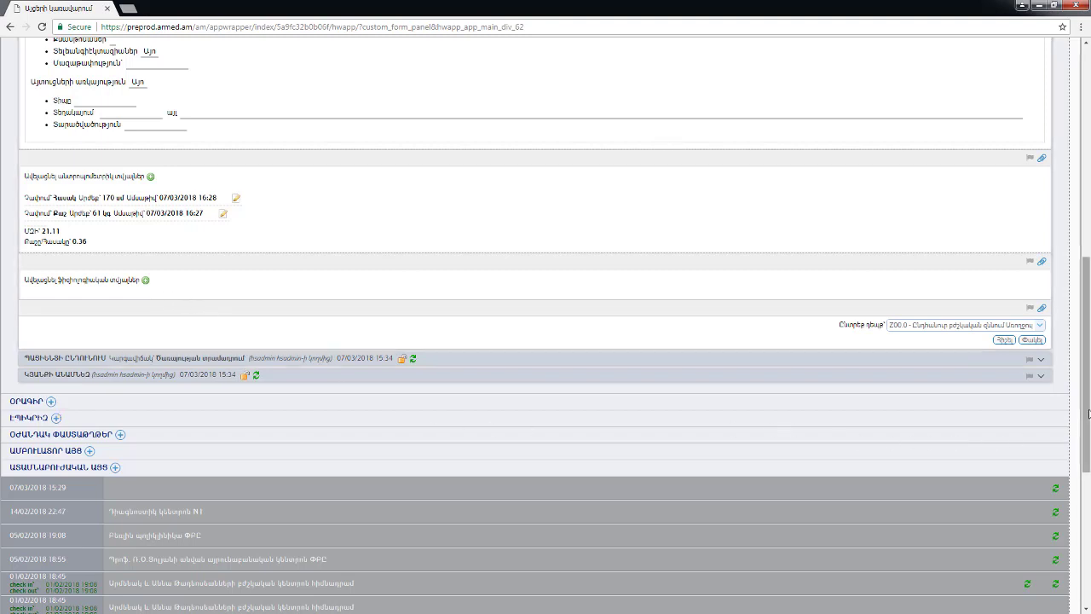
drag(1081, 429, 1080, 416)
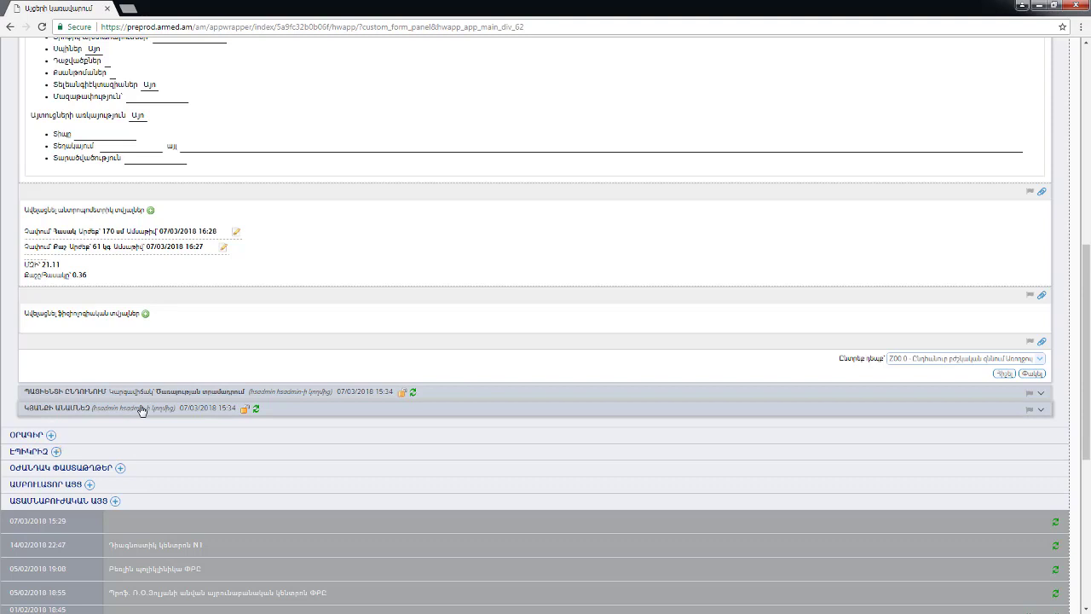
click(147, 315)
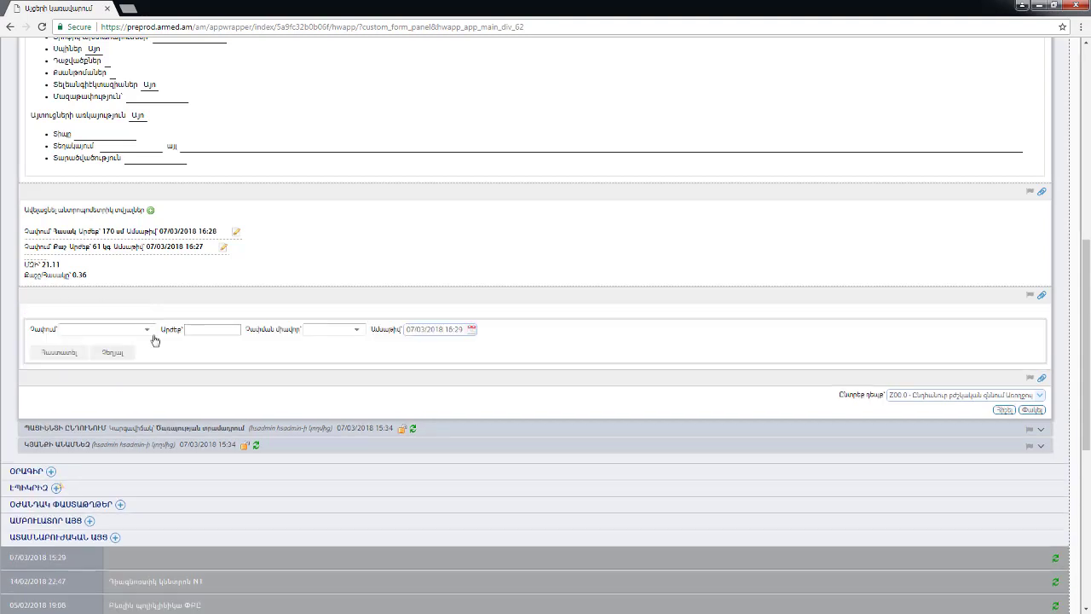
click(148, 330)
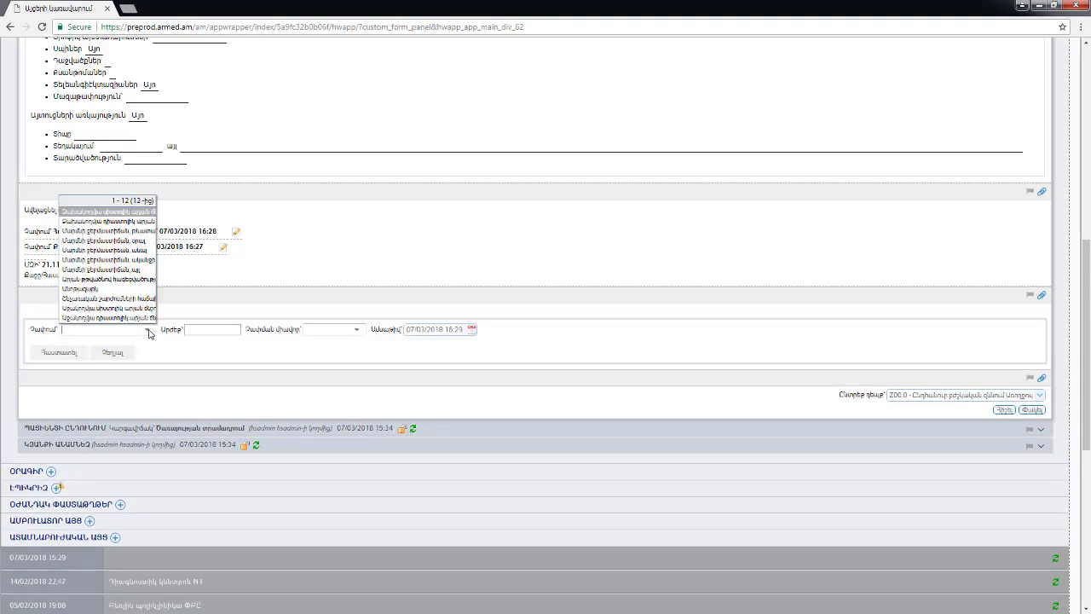
click(126, 250)
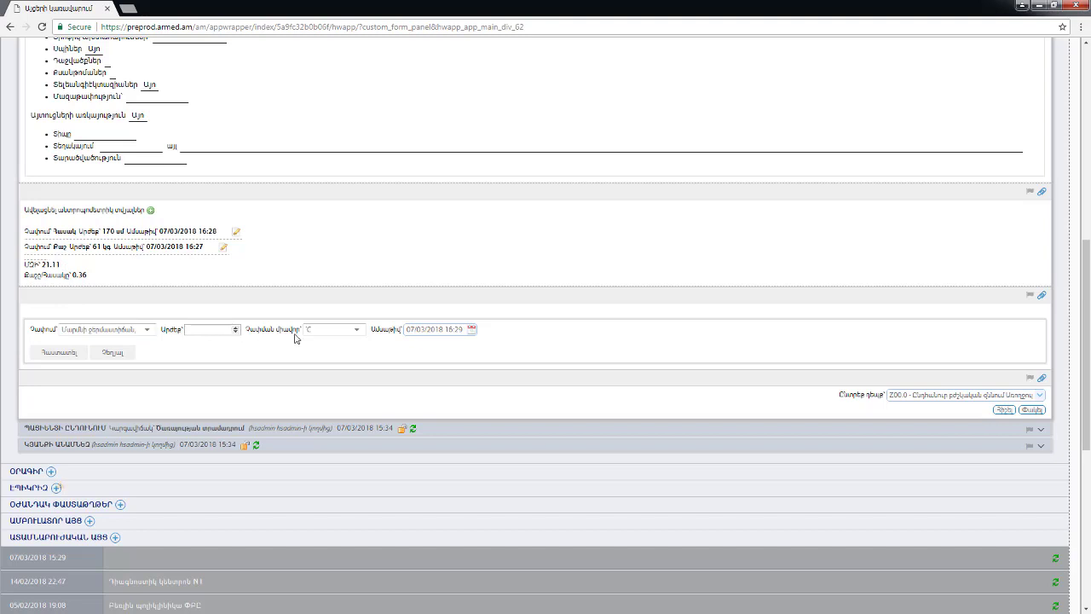
click(472, 329)
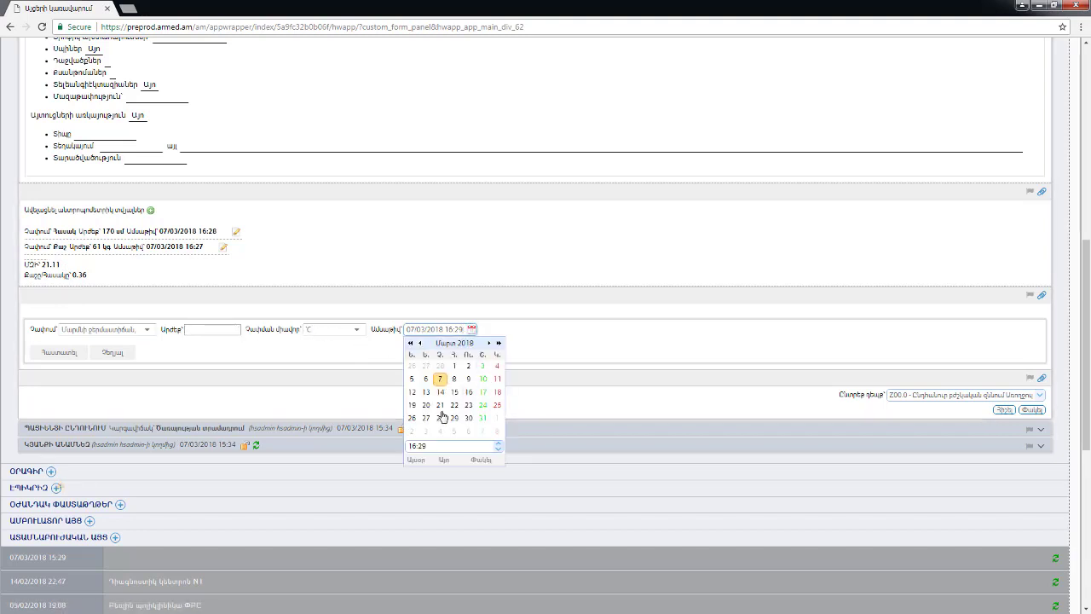
click(220, 328)
text(3)
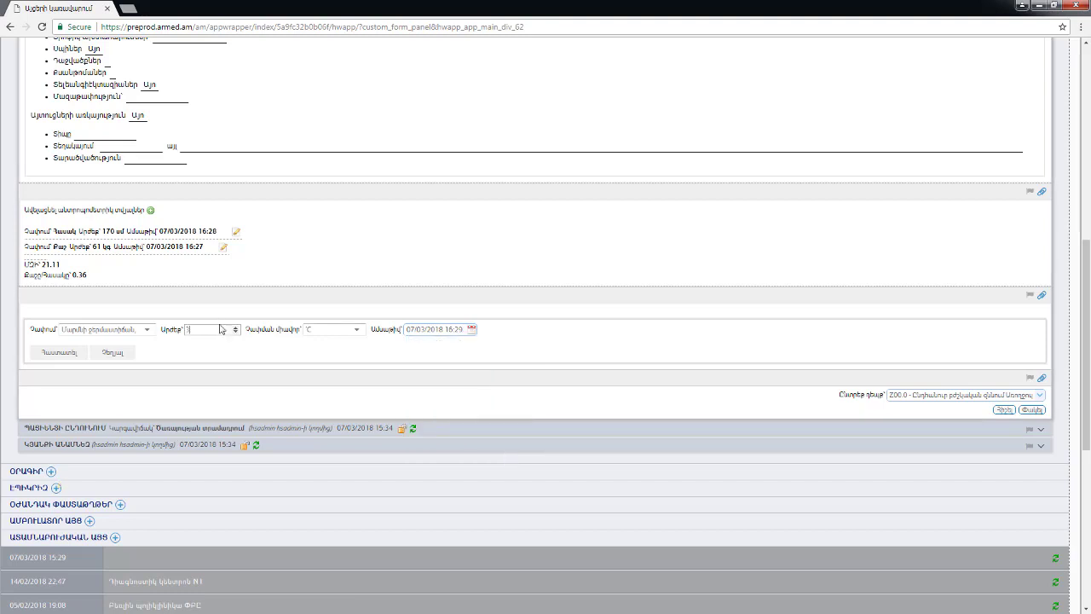
text(7)
click(54, 354)
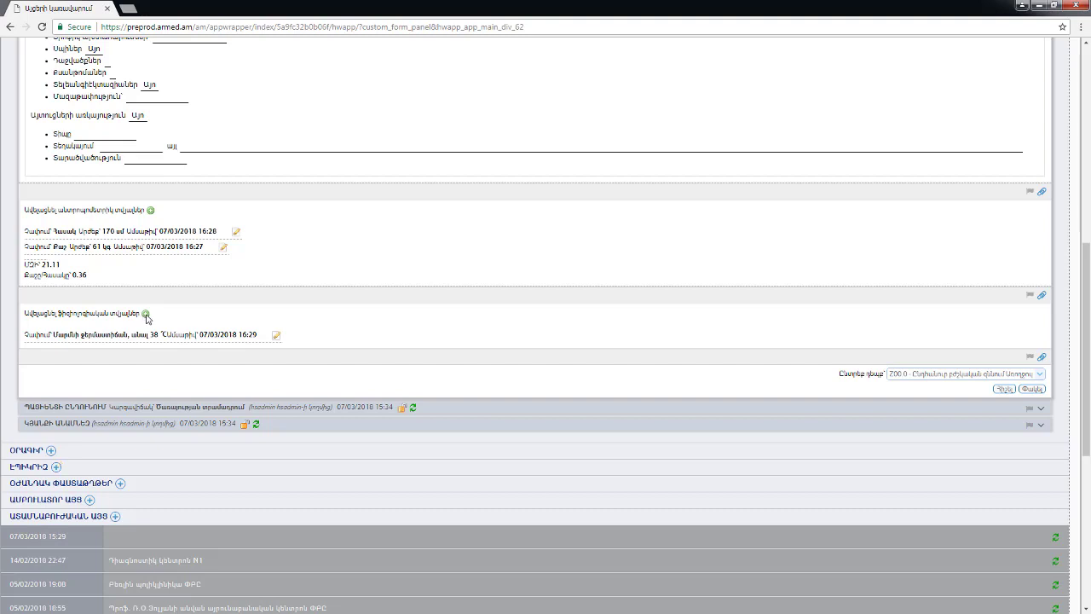
Add an Անոթազարկ (pulse) measurement of 76 հարվ/վրկ to the physiological data and save the objective examination form.
click(145, 314)
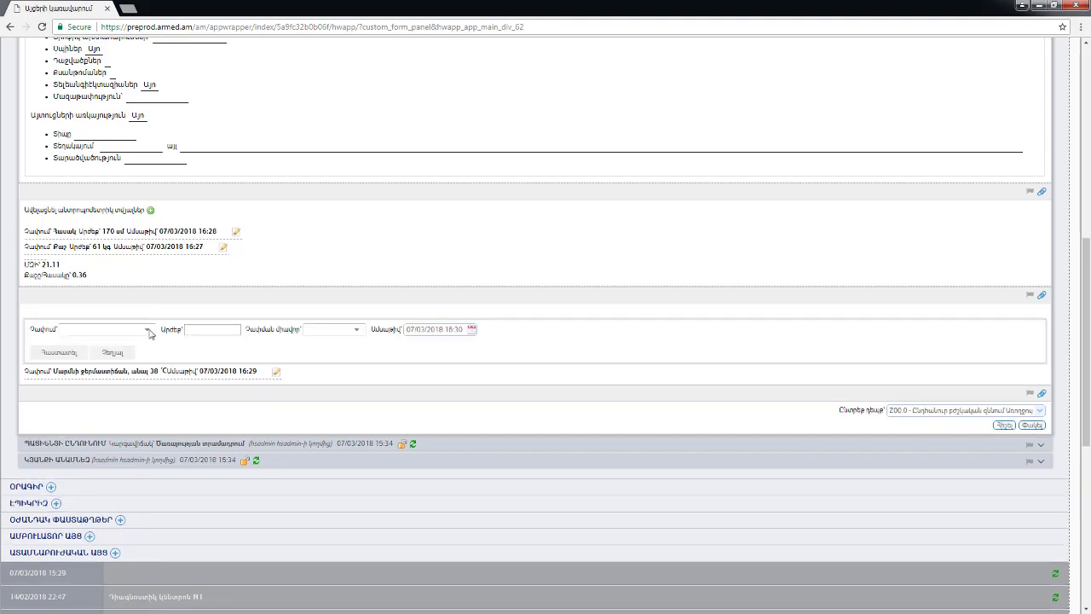
click(148, 331)
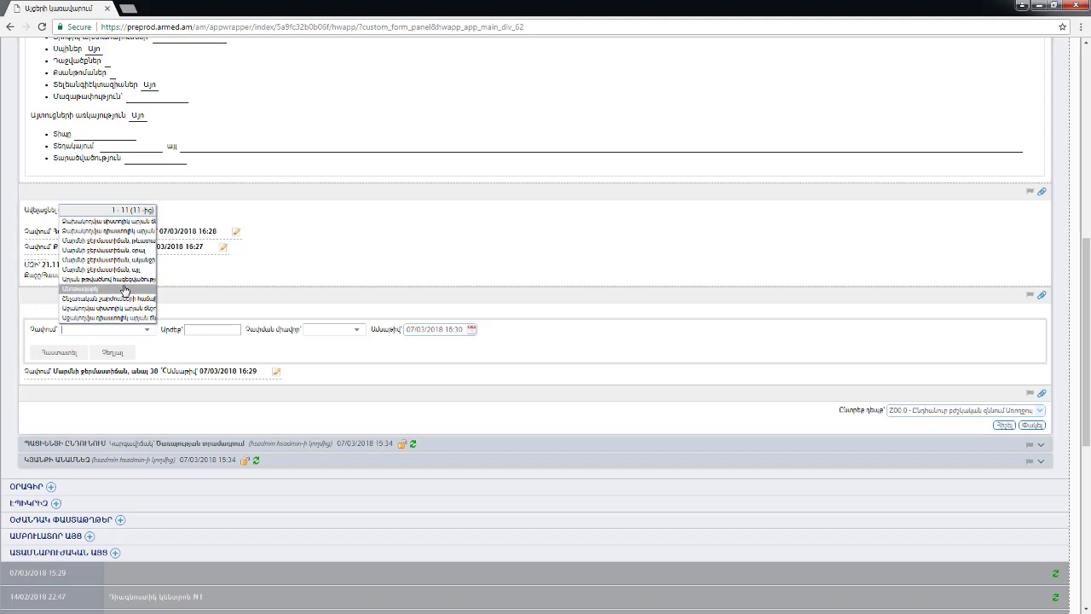
click(124, 290)
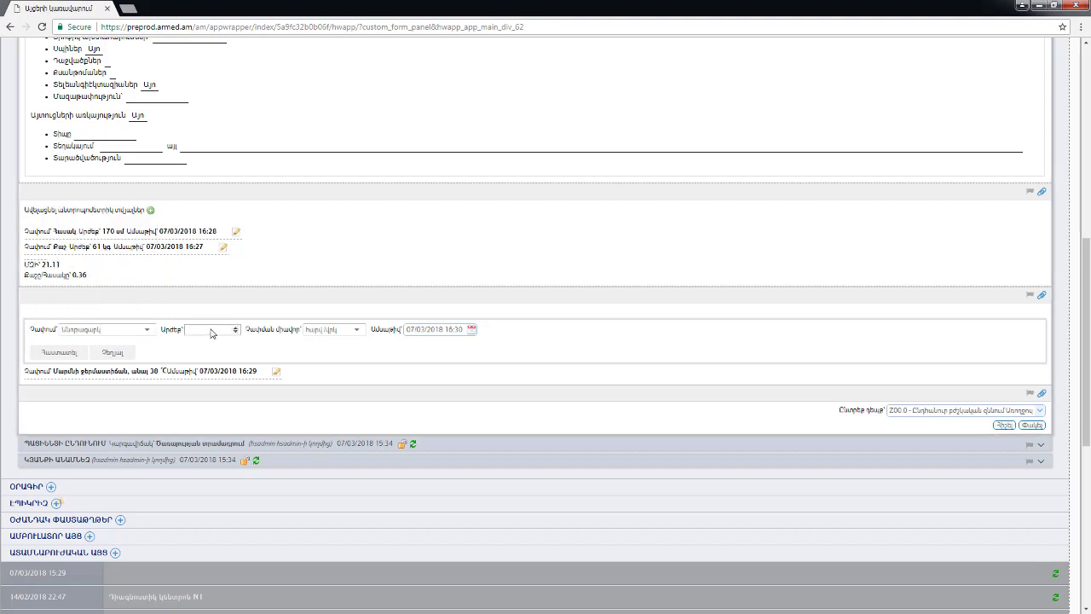
click(211, 332)
text(76)
click(69, 352)
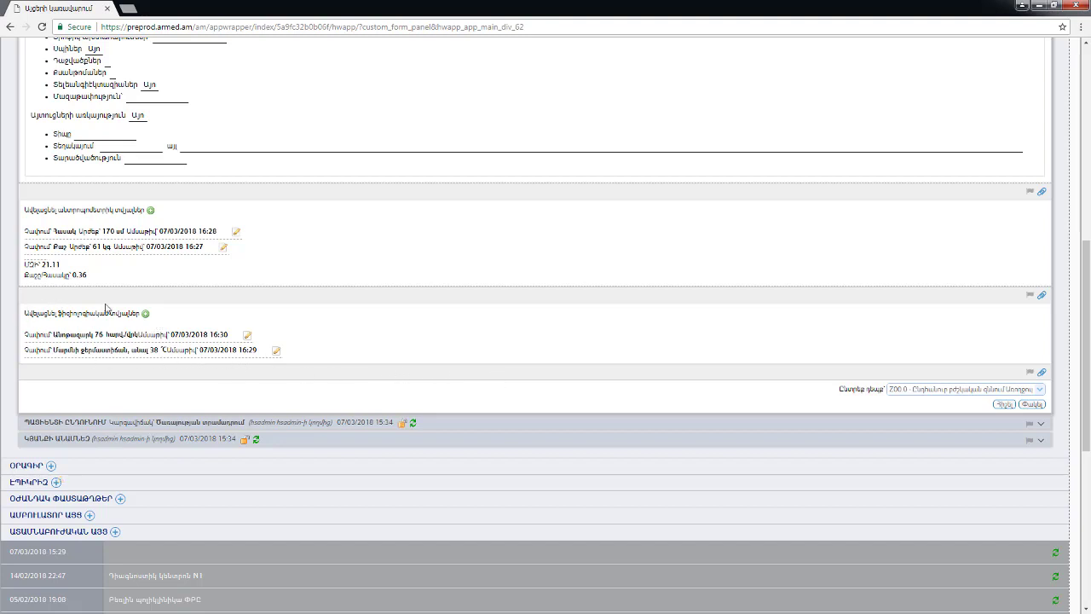
click(1032, 406)
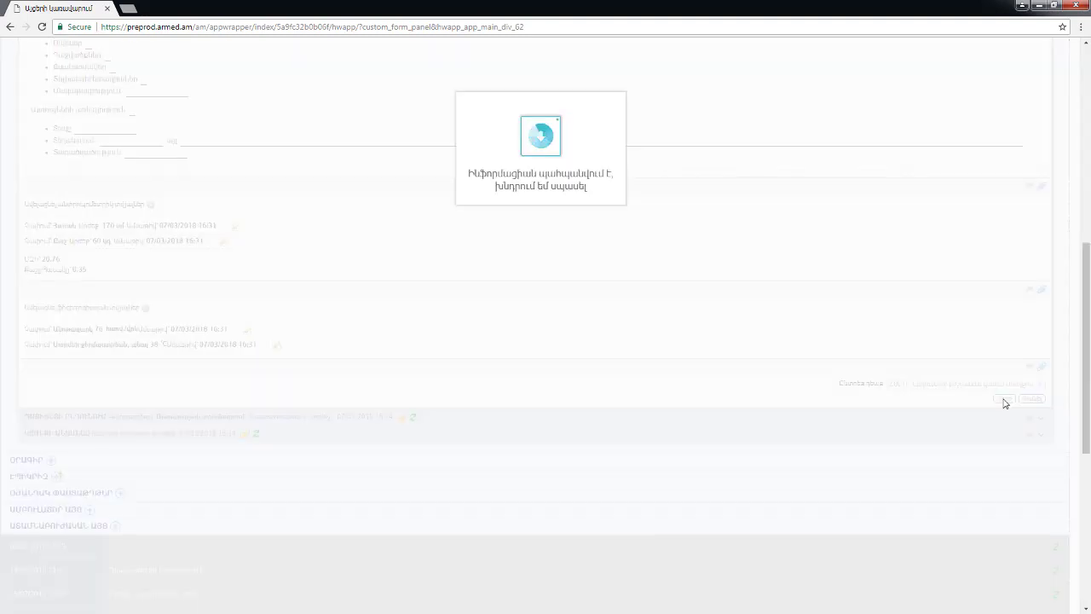